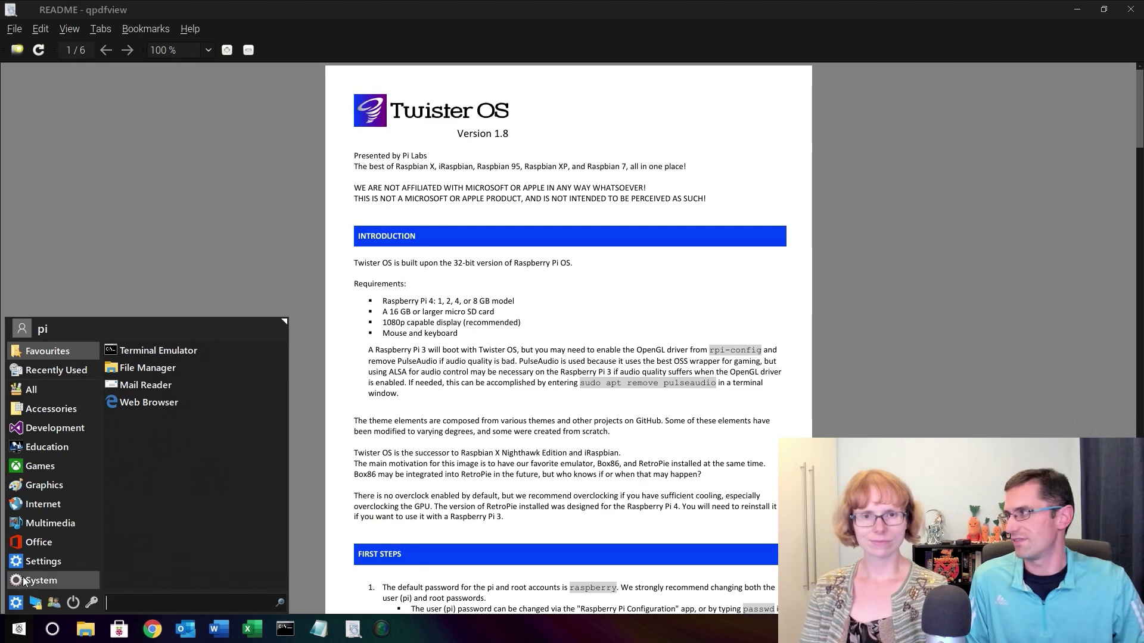
# Browse the System, Recently Used, All and Accessories categories in the Whisker Menu, then close it
pyautogui.click(23, 582)
pyautogui.click(37, 371)
pyautogui.click(38, 390)
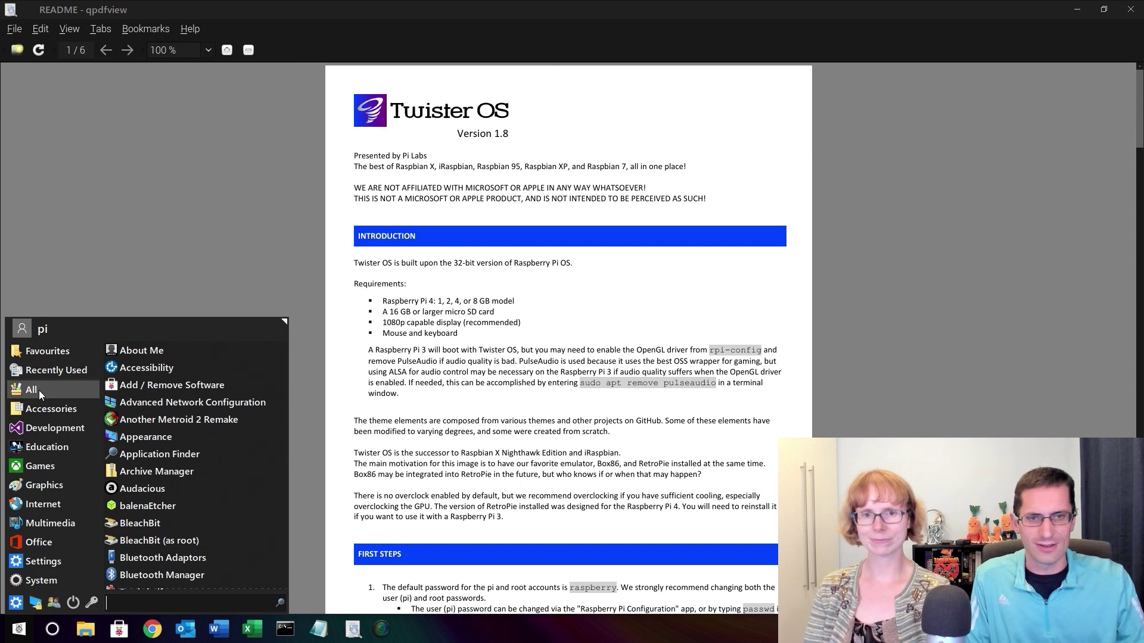
pyautogui.click(32, 410)
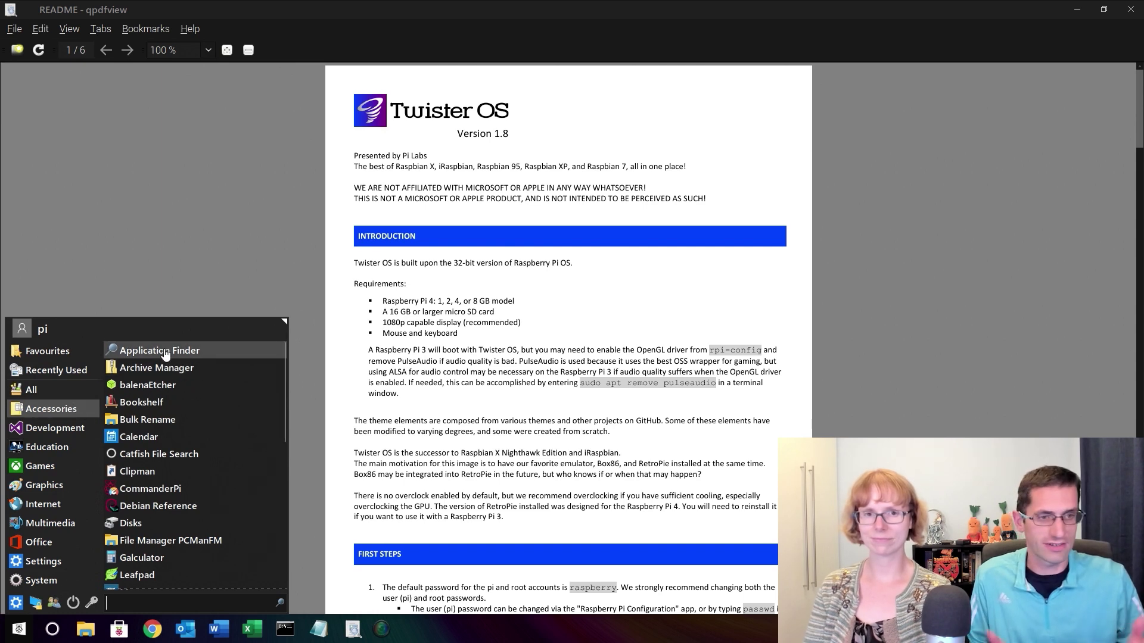
pyautogui.moveTo(38, 423)
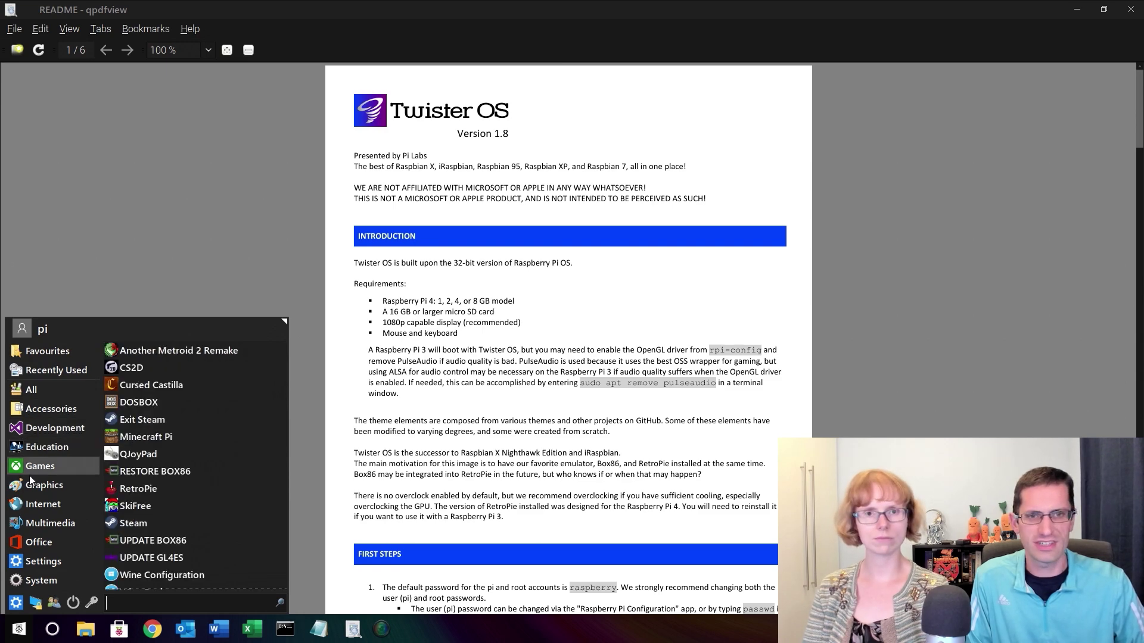
pyautogui.moveTo(32, 489)
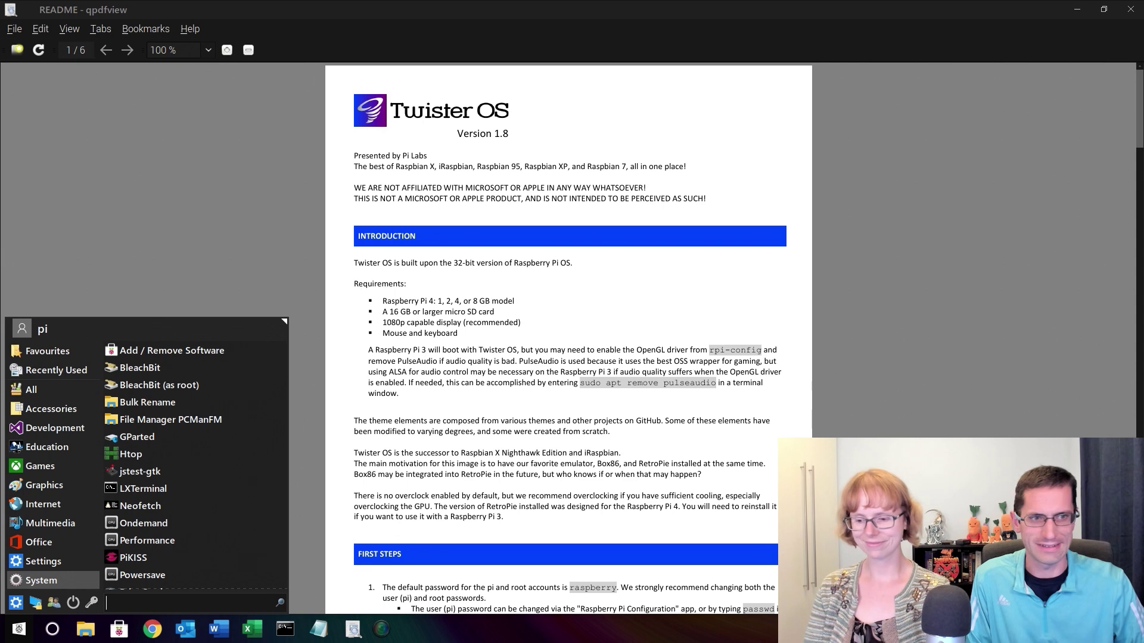
pyautogui.click(974, 437)
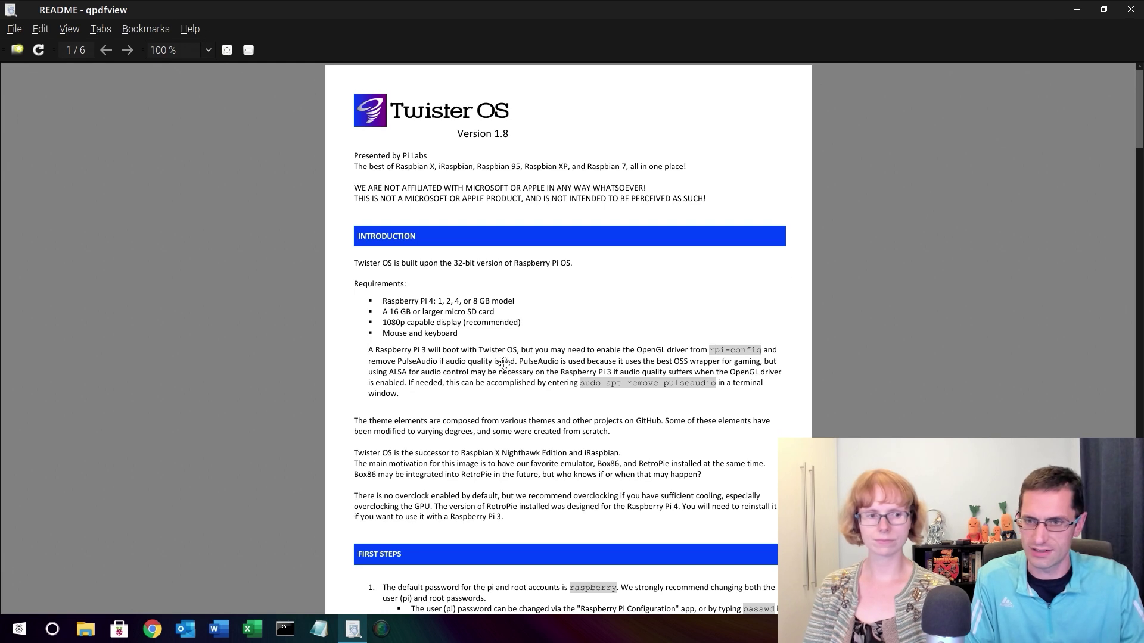
# Reopen the Whisker Menu and bring up the Internet category's app list
pyautogui.click(19, 629)
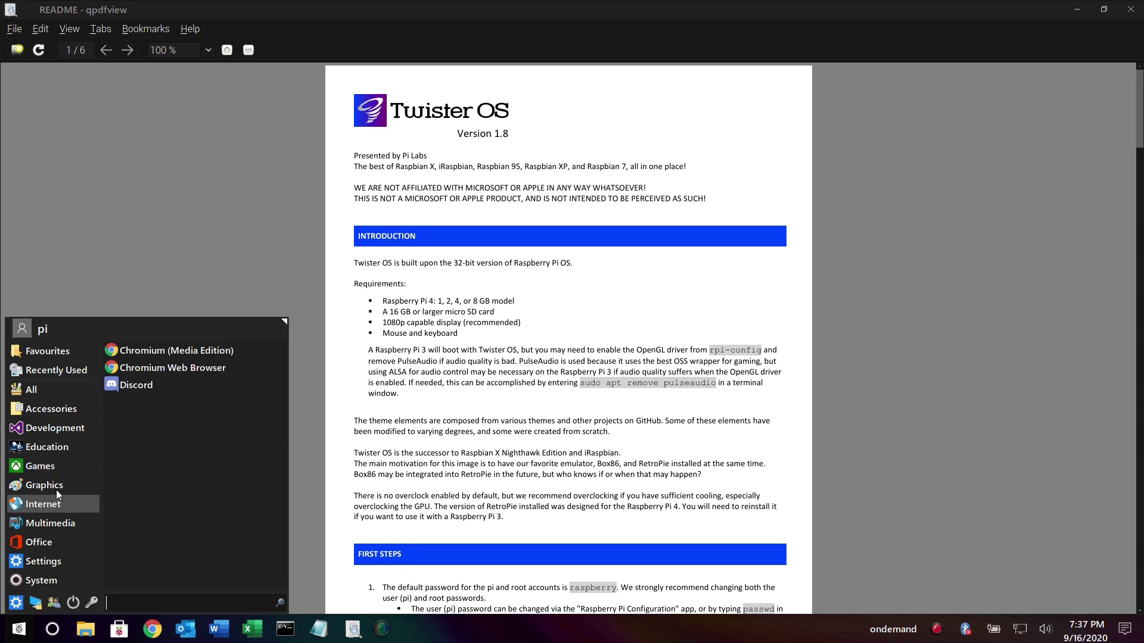
pyautogui.moveTo(56, 486)
pyautogui.moveTo(60, 507)
# Launch Chromium (Media Edition), play Celebrity Come Dine with Me from Continue Watching, then pause it
pyautogui.click(196, 357)
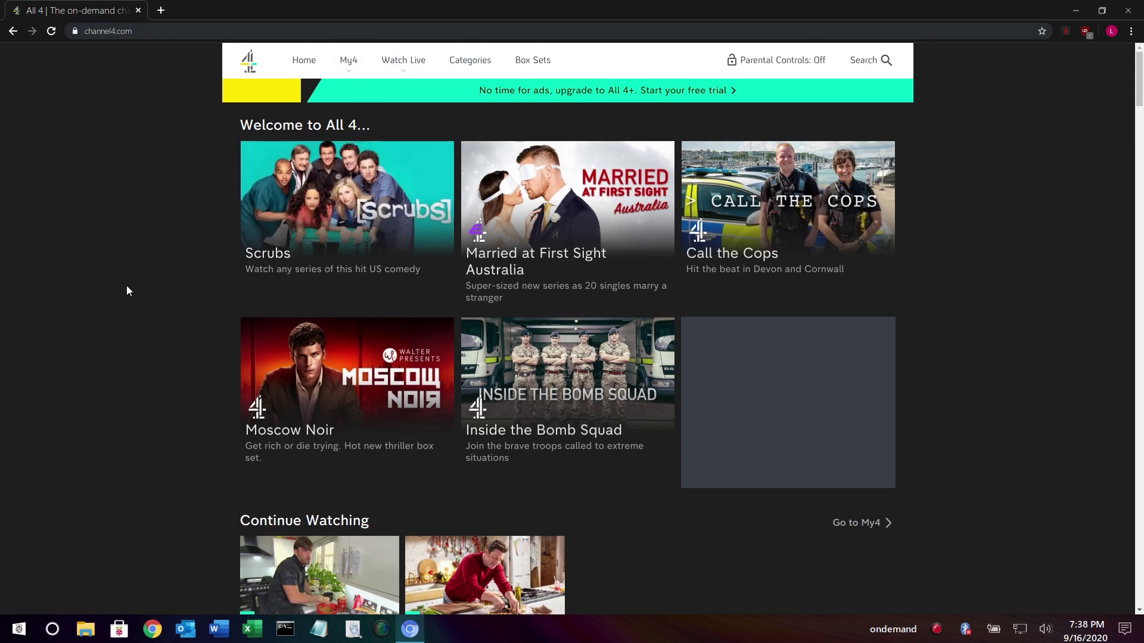
pyautogui.scroll(-1, 111, 444)
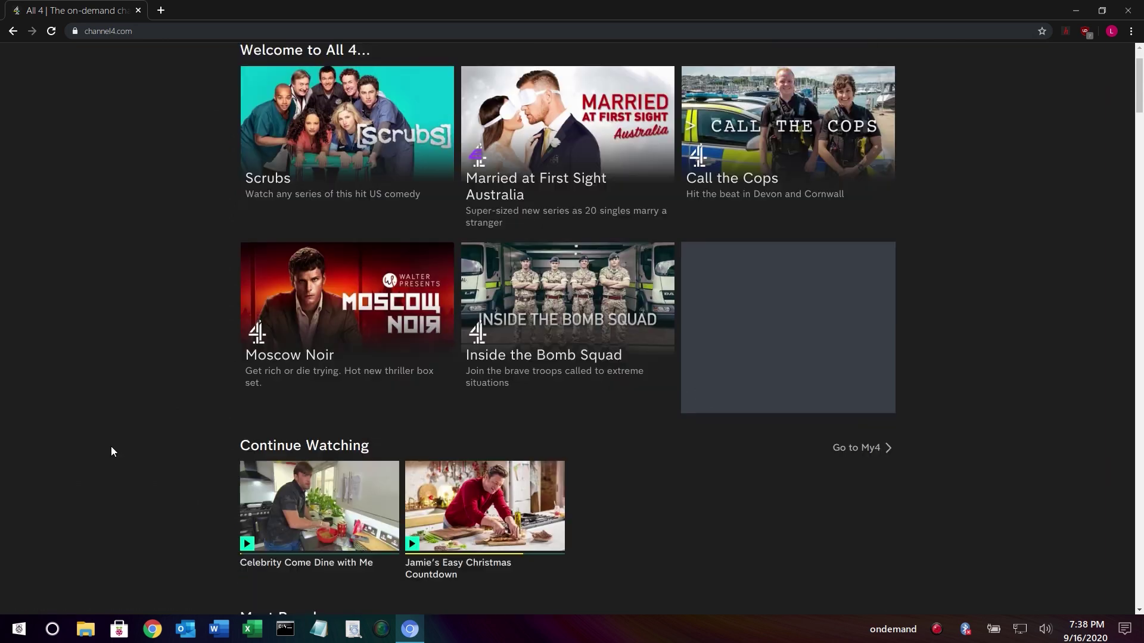
pyautogui.scroll(-1, 112, 451)
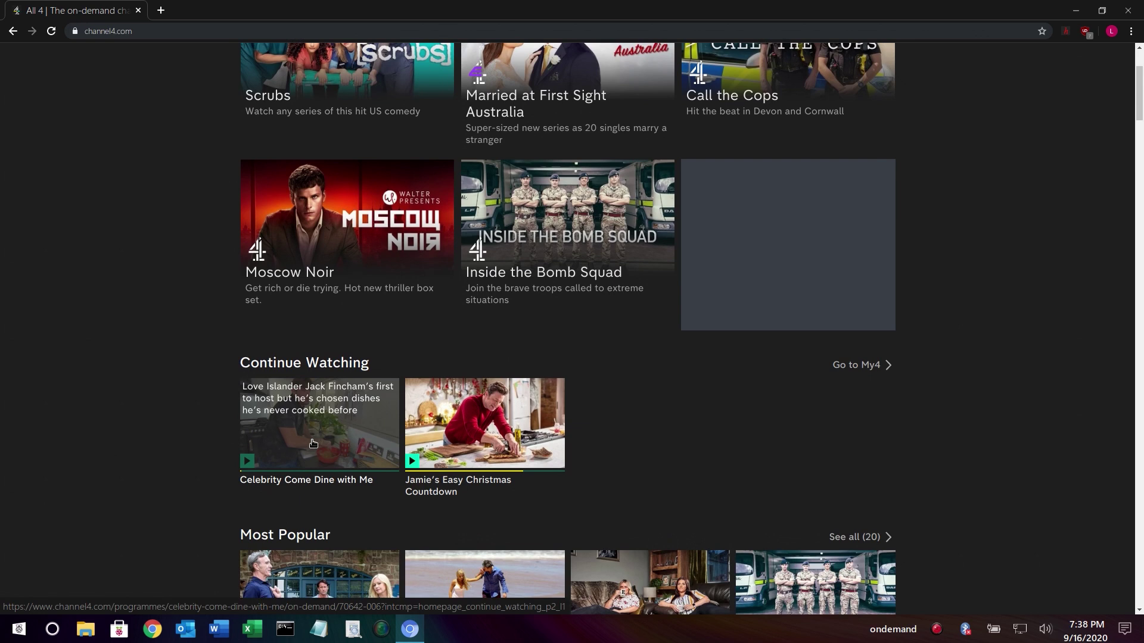
pyautogui.click(313, 443)
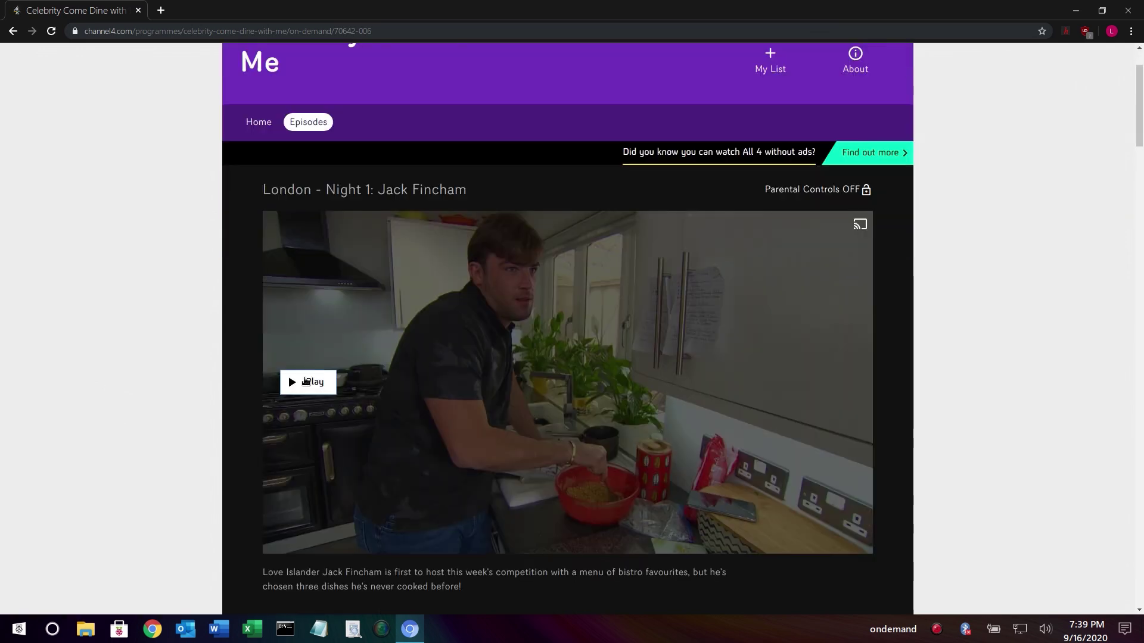
pyautogui.click(306, 382)
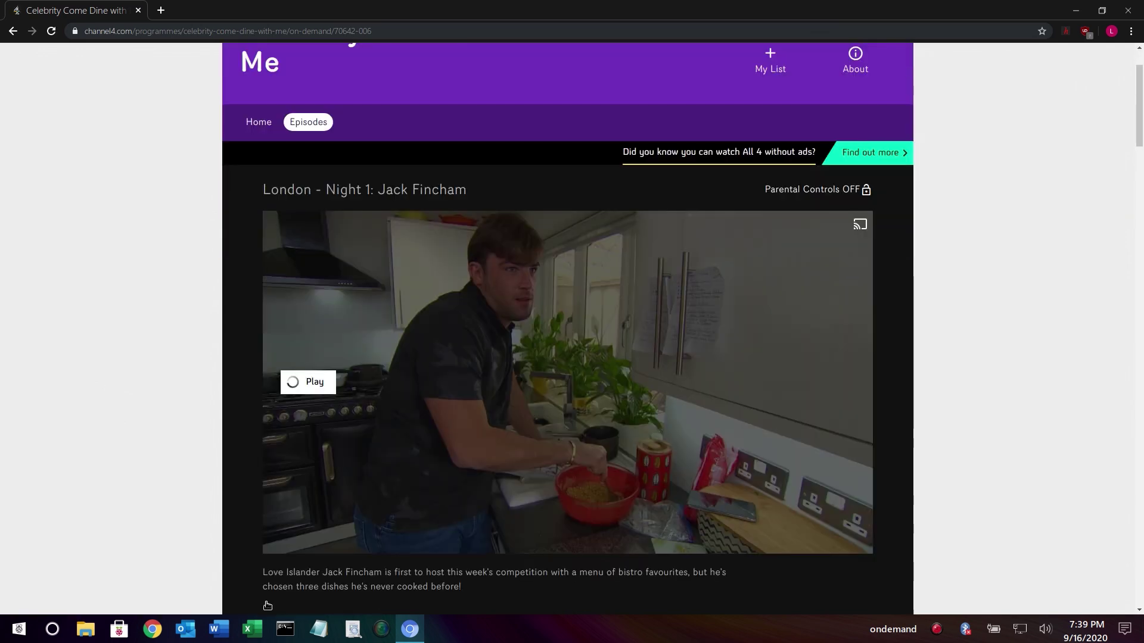
pyautogui.click(276, 539)
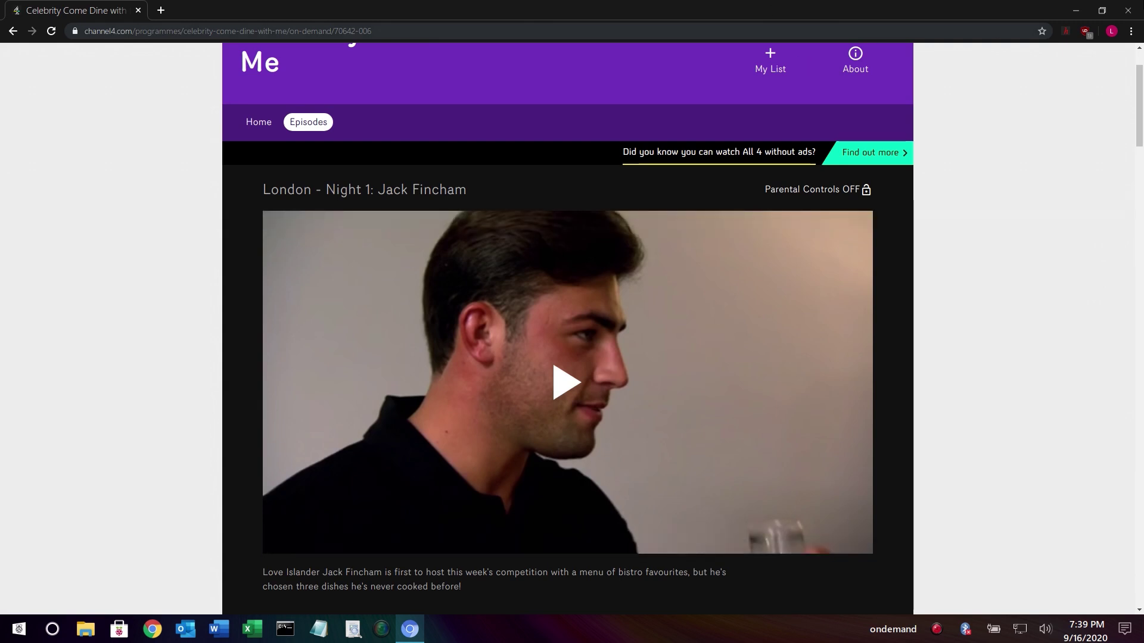
# Minimize the browser and README viewer, then open the quidsup channel's VIDEOS list
pyautogui.click(1076, 10)
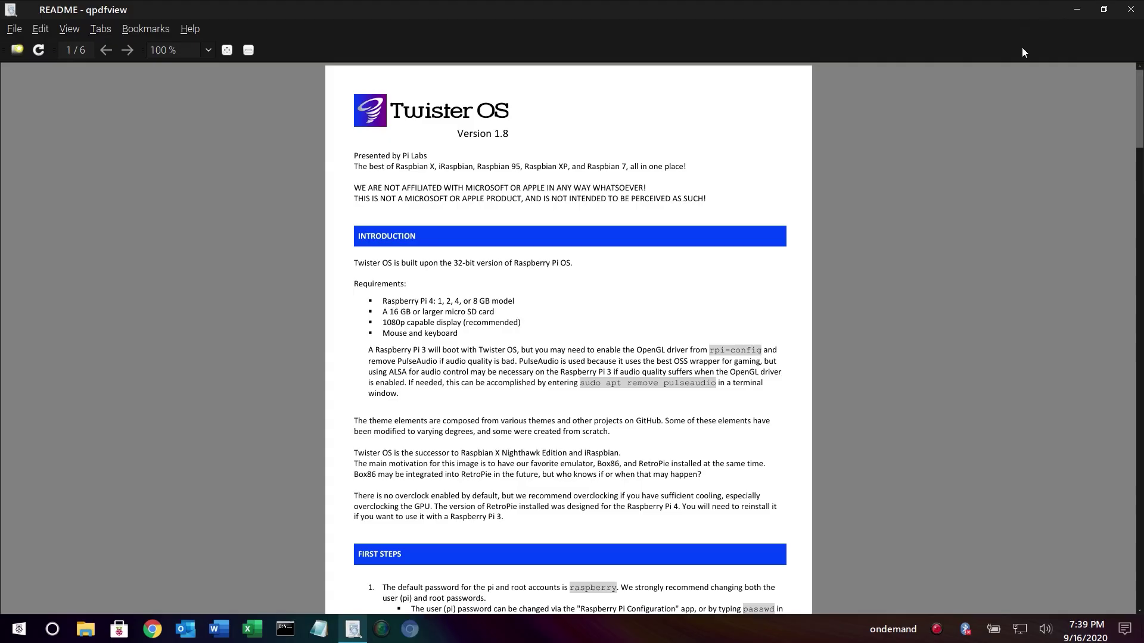
pyautogui.click(1075, 10)
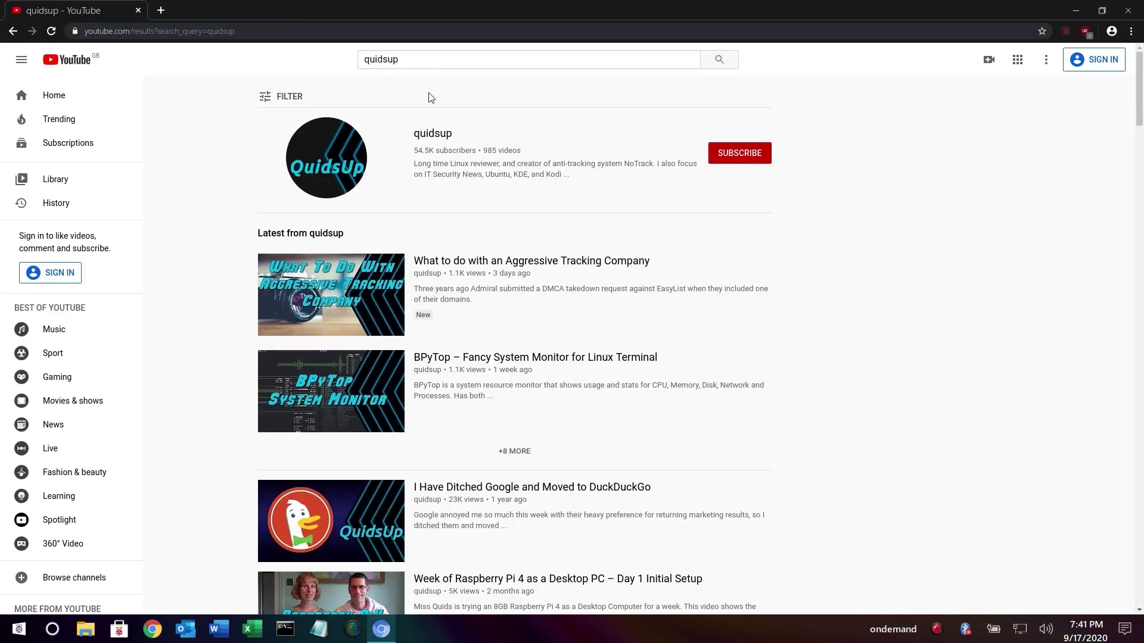
pyautogui.click(429, 145)
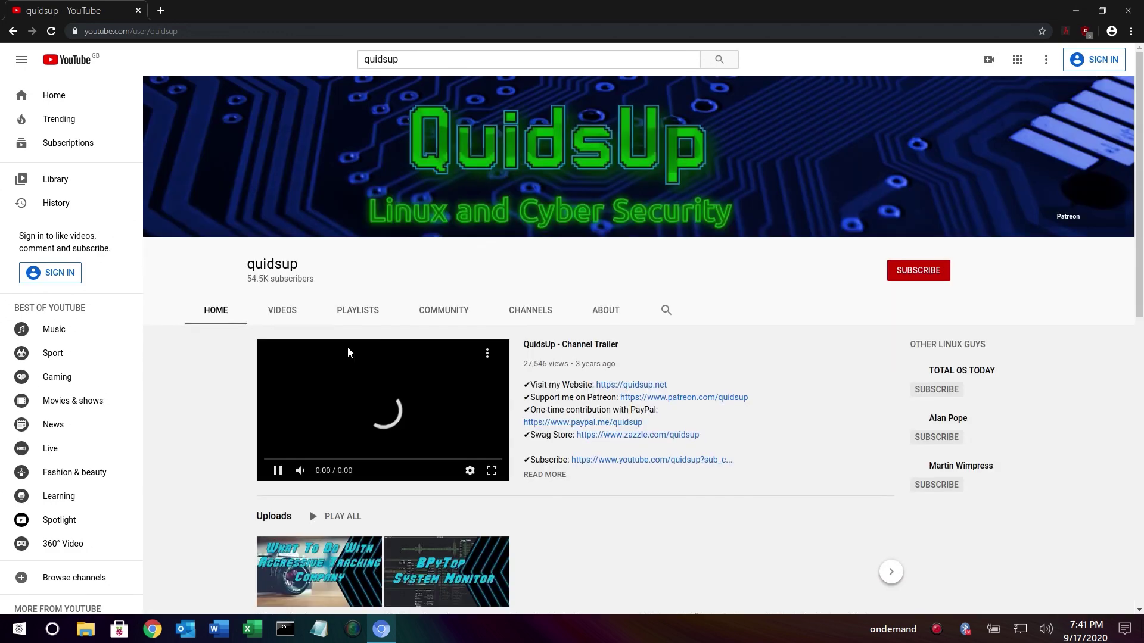
pyautogui.click(350, 311)
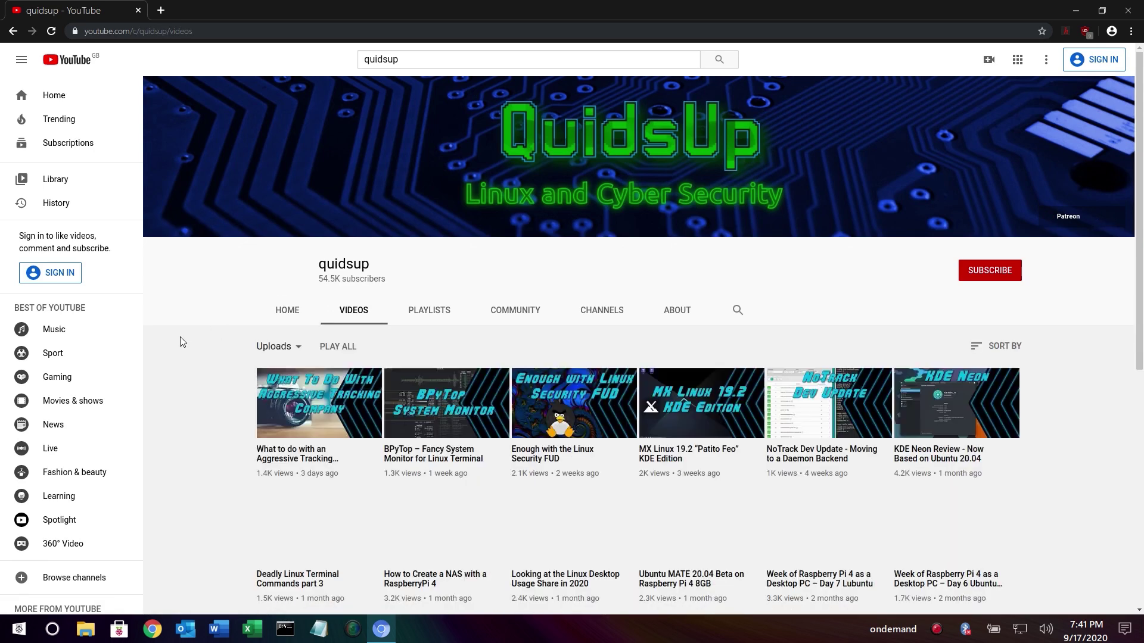
pyautogui.scroll(-2, 179, 337)
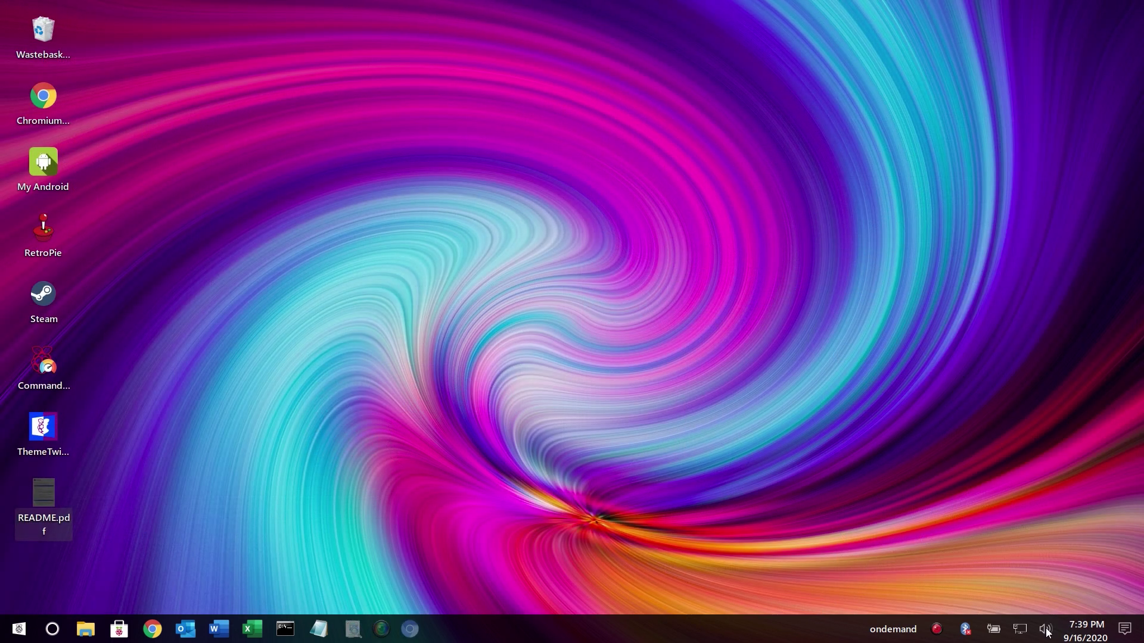
pyautogui.click(1037, 629)
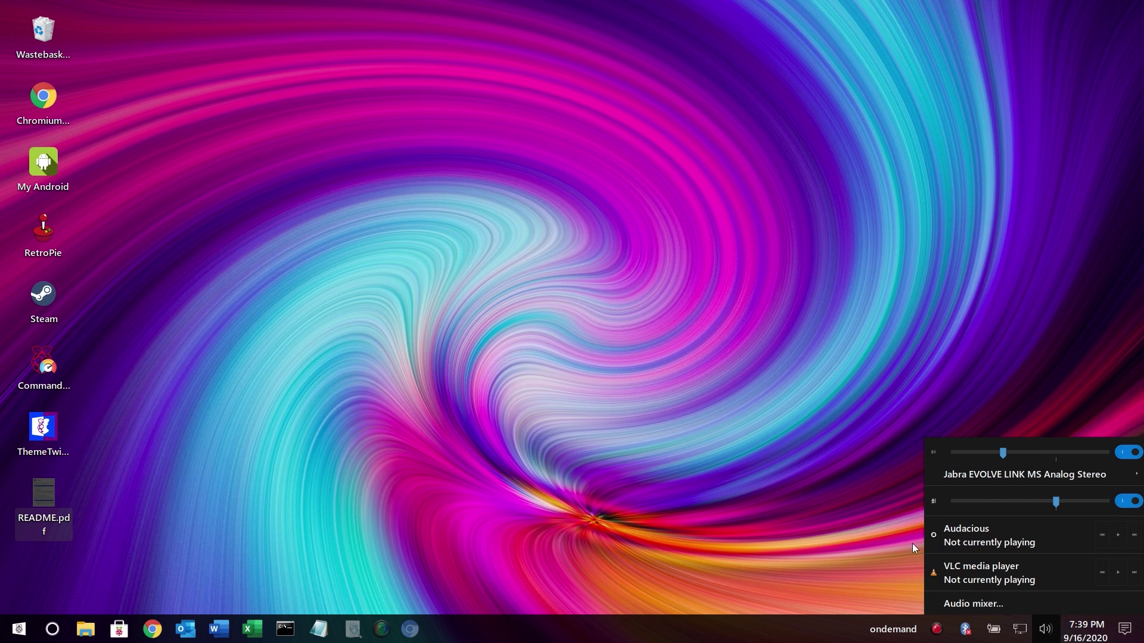
pyautogui.moveTo(1122, 476)
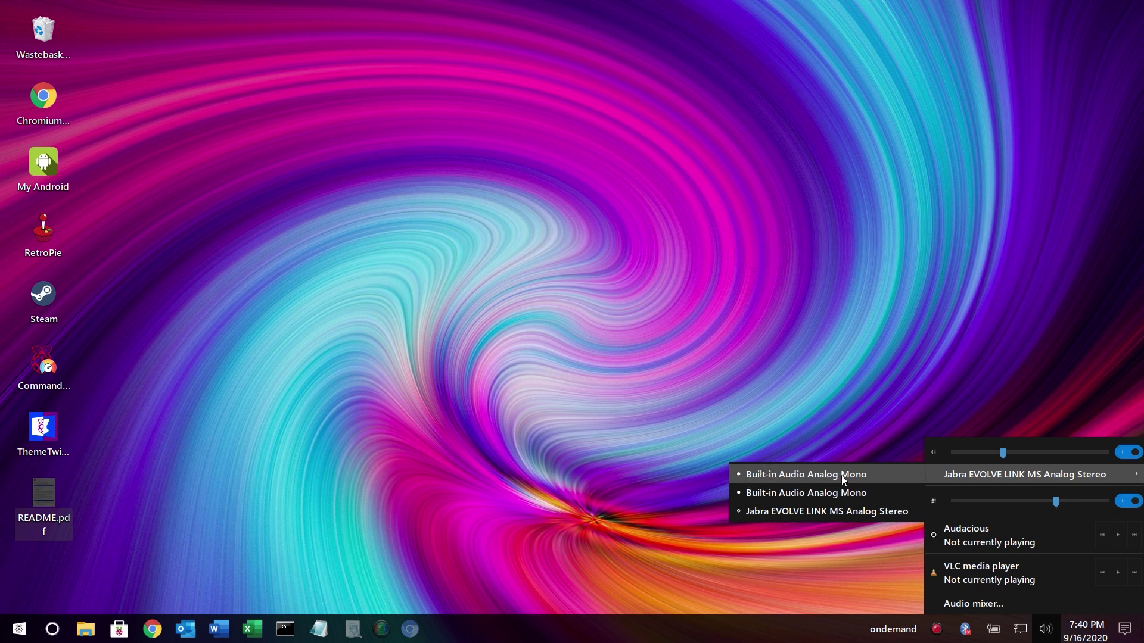
pyautogui.click(858, 513)
pyautogui.moveTo(1056, 477)
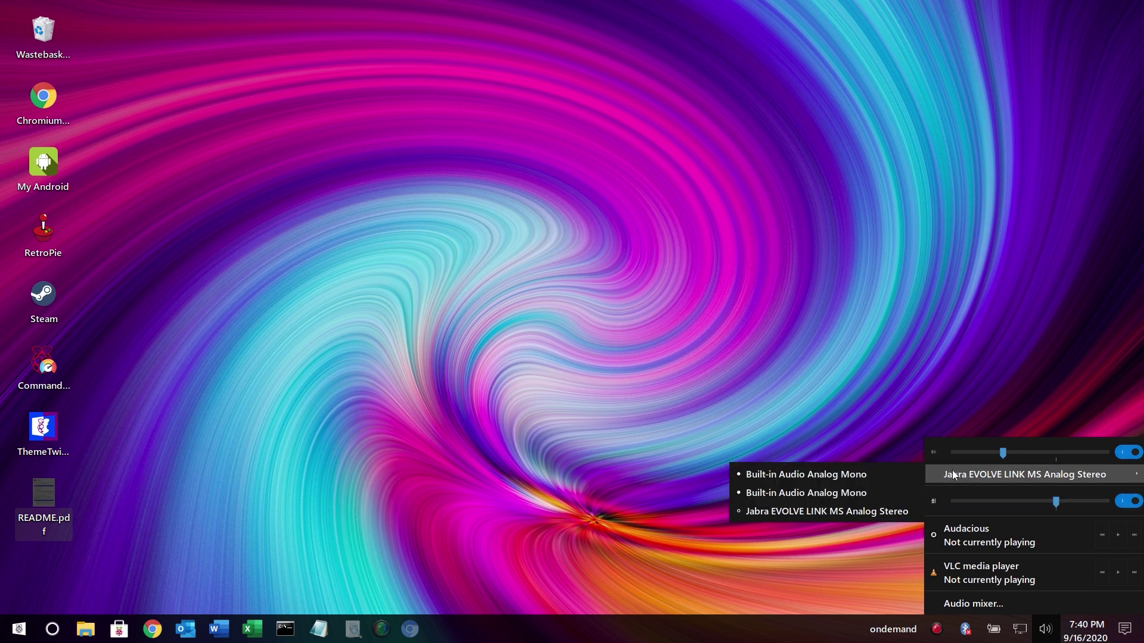
pyautogui.click(945, 273)
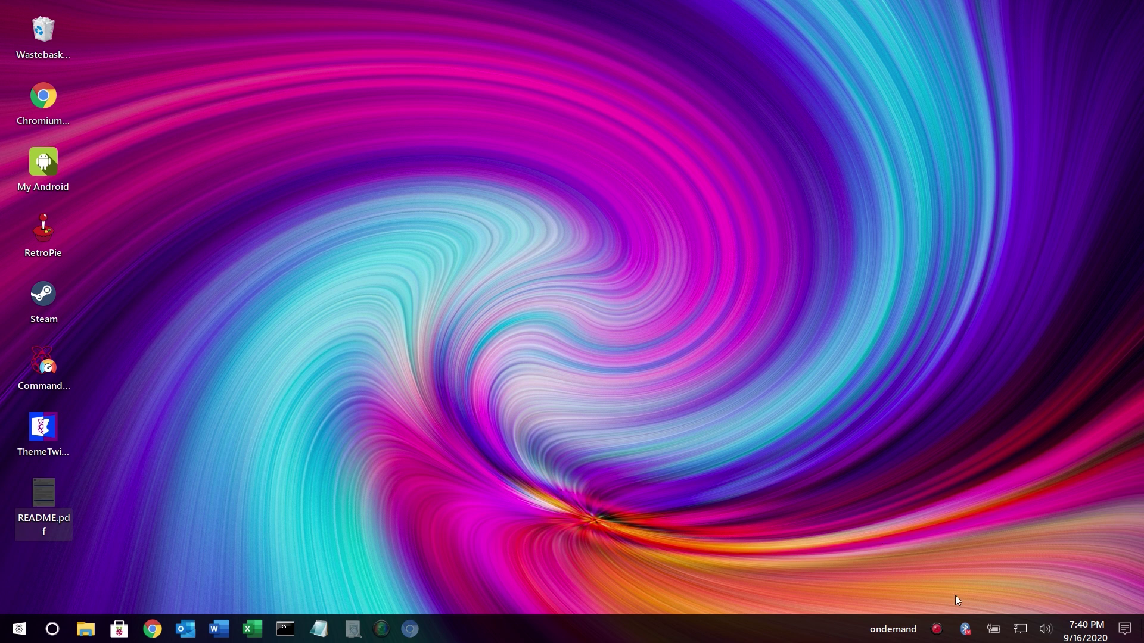
# Look over the Bluetooth tray menu and dismiss it without turning Bluetooth on
pyautogui.rightClick(964, 629)
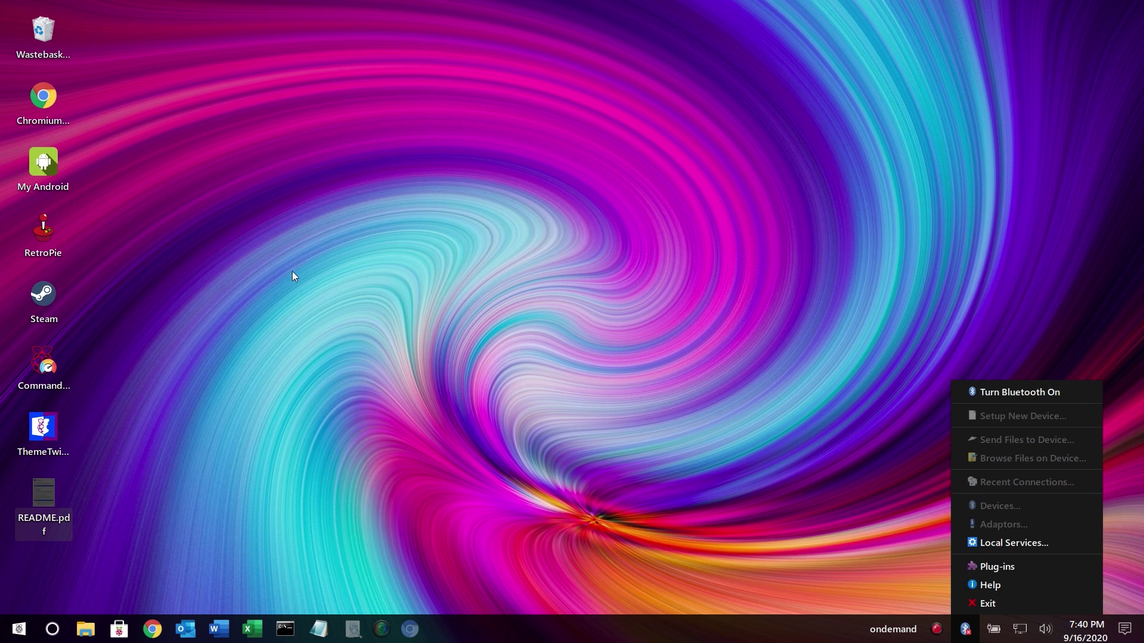
pyautogui.click(300, 352)
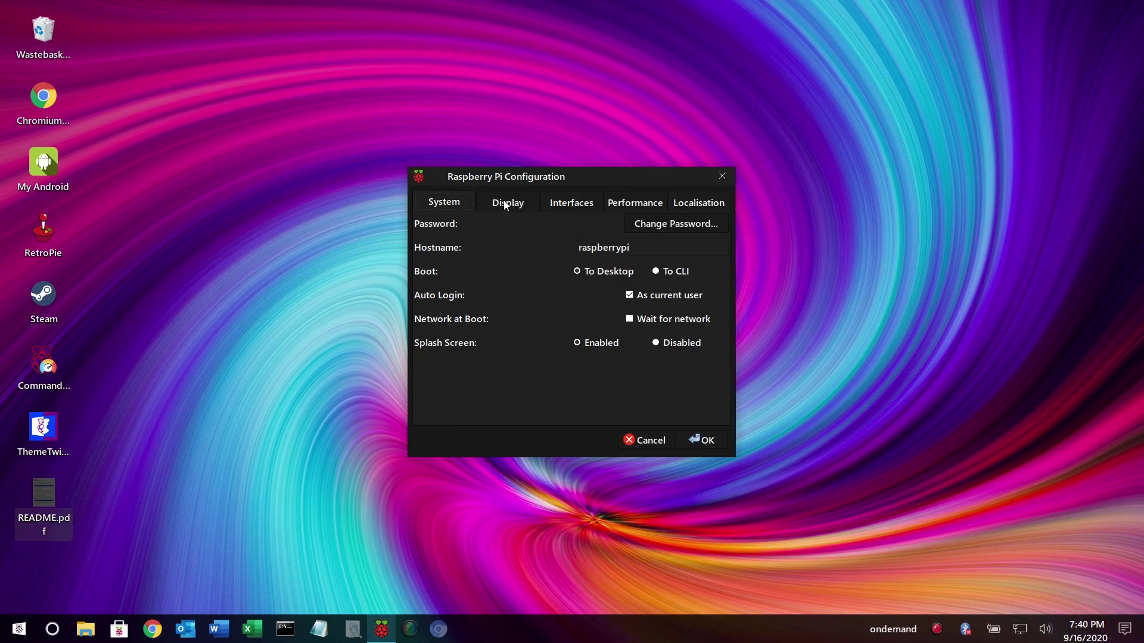
# Step through the Display, Interfaces, Performance, Localisation and System tabs of Raspberry Pi Configuration
pyautogui.click(504, 203)
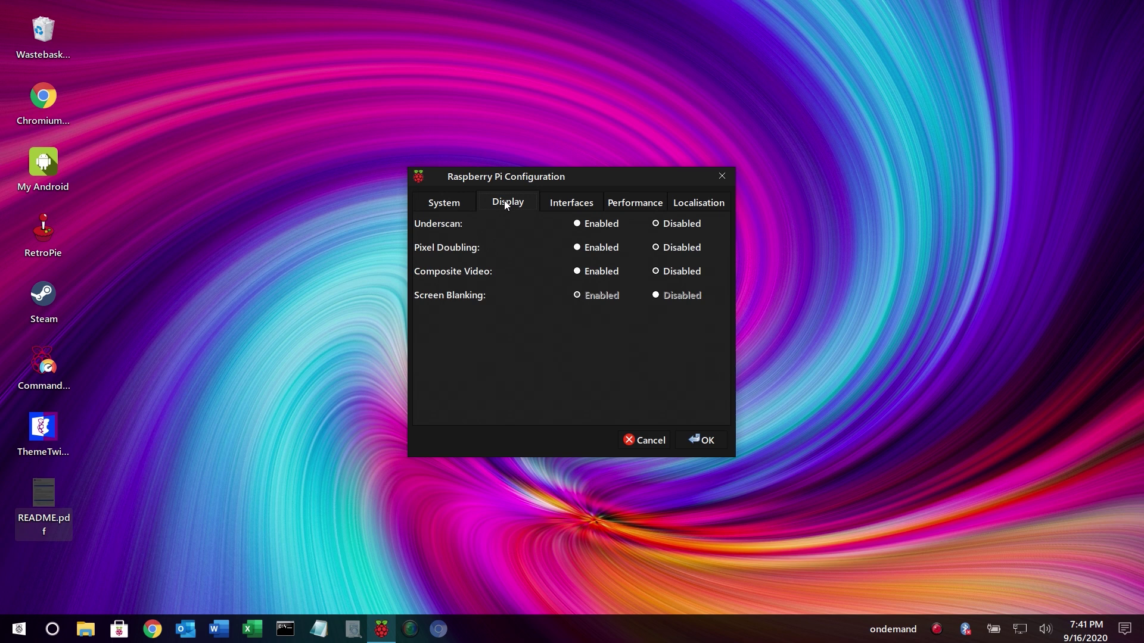
pyautogui.click(577, 203)
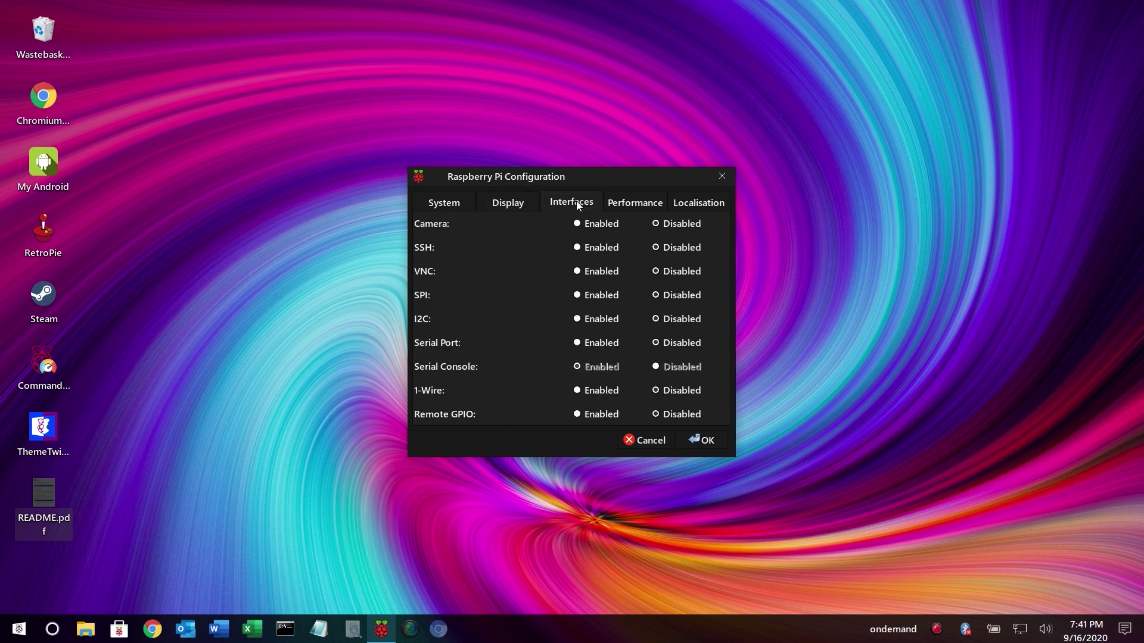
pyautogui.click(645, 206)
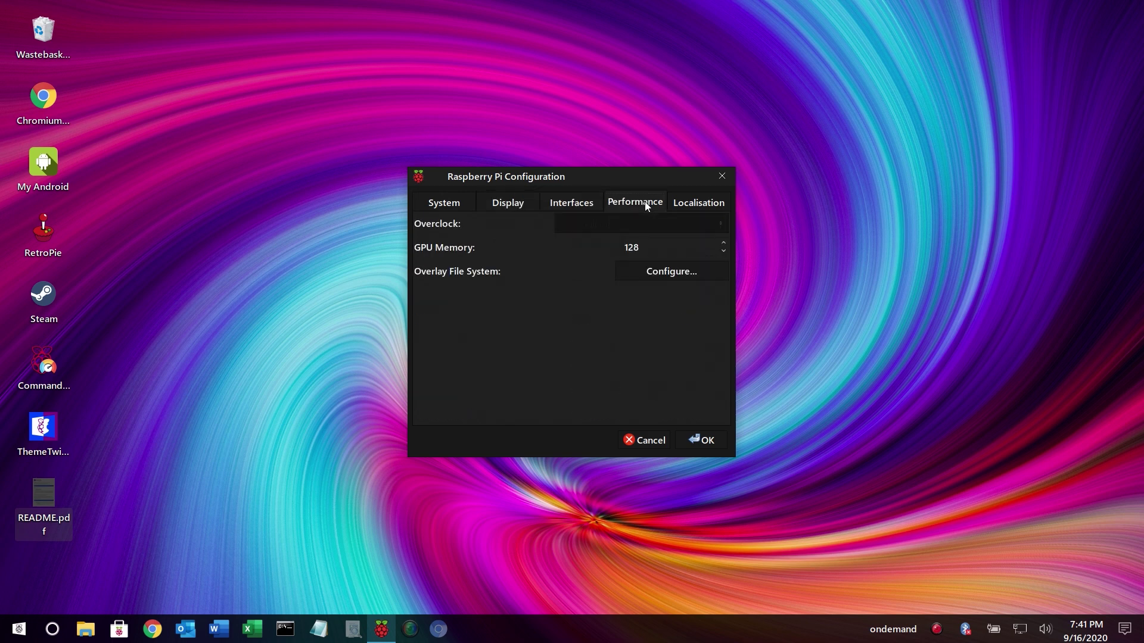
pyautogui.click(701, 205)
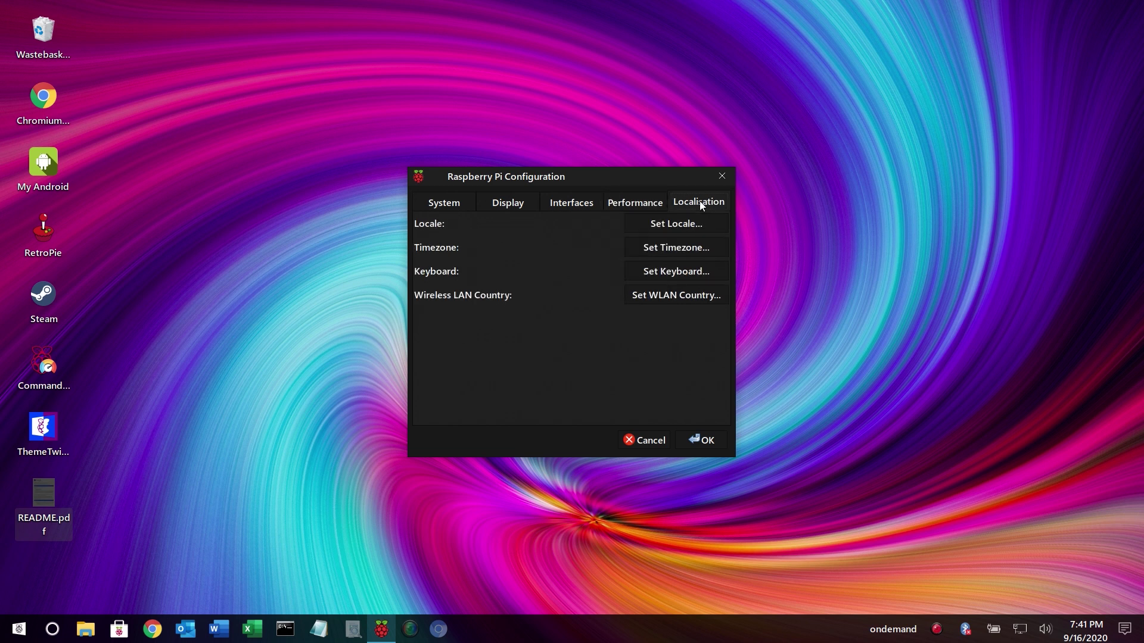
pyautogui.click(431, 205)
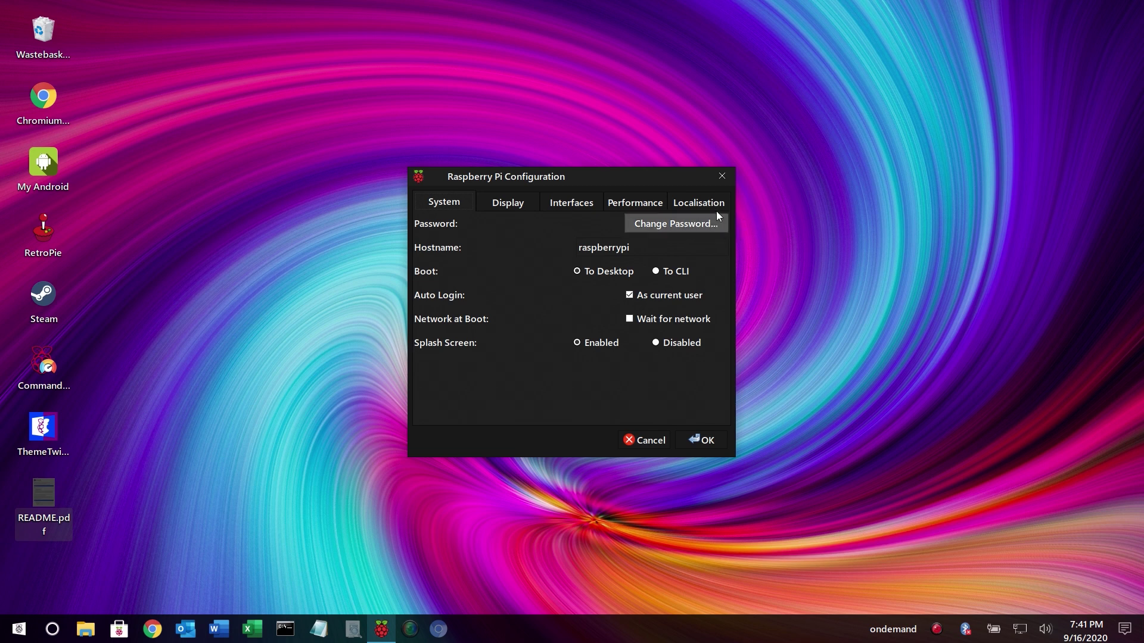
# Confirm the locale is en (English) and GB (United Kingdom), cancel, and close Raspberry Pi Configuration
pyautogui.click(694, 202)
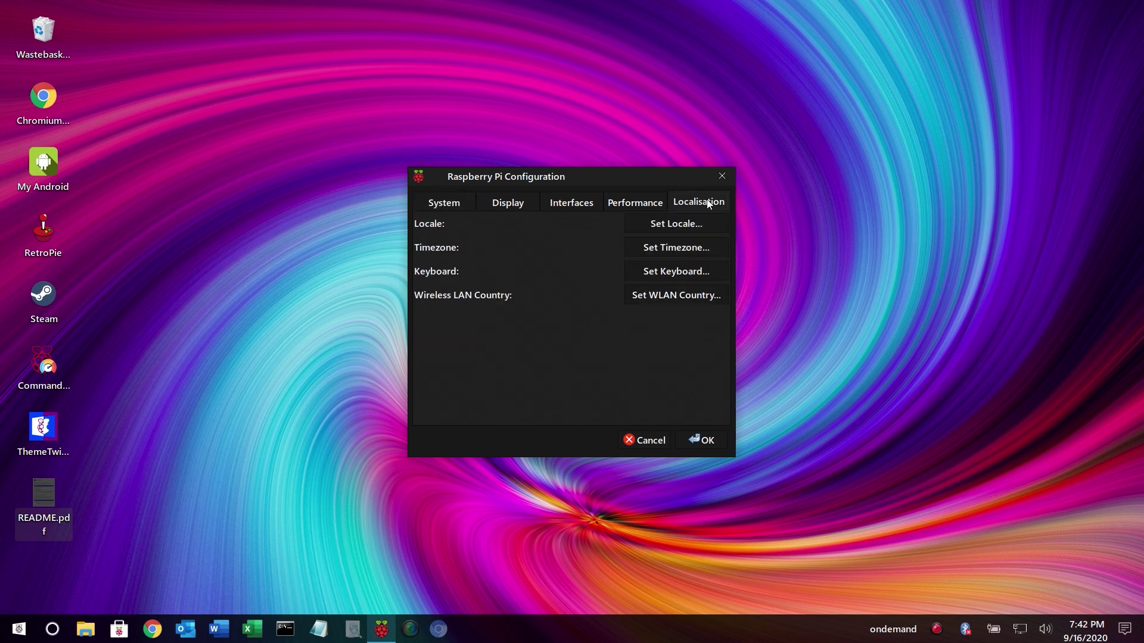
pyautogui.click(671, 221)
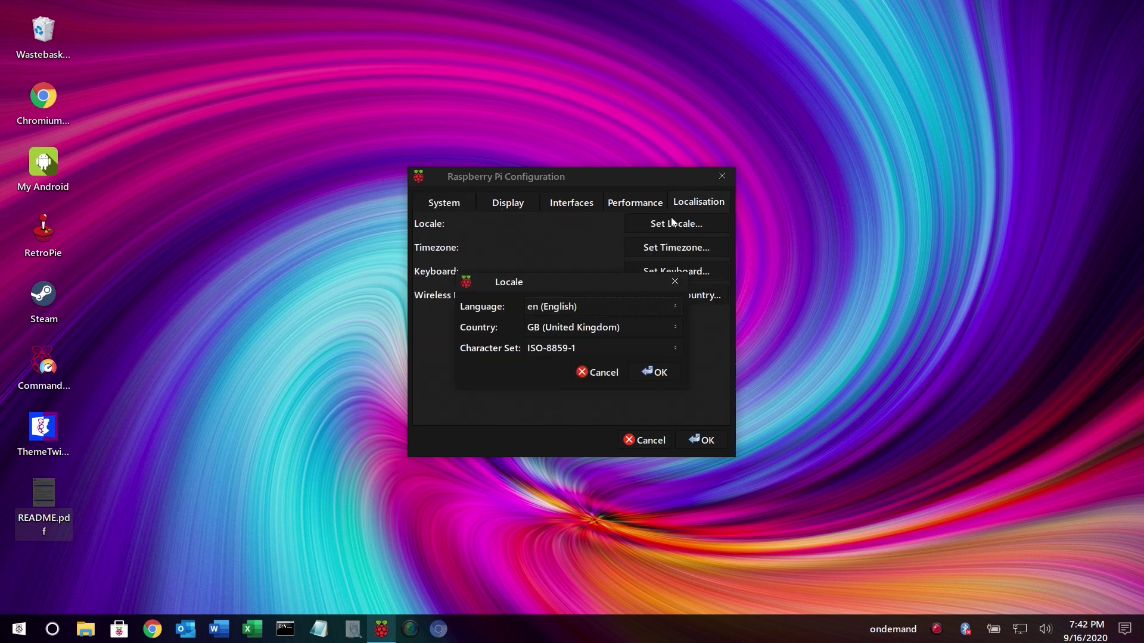
pyautogui.click(598, 311)
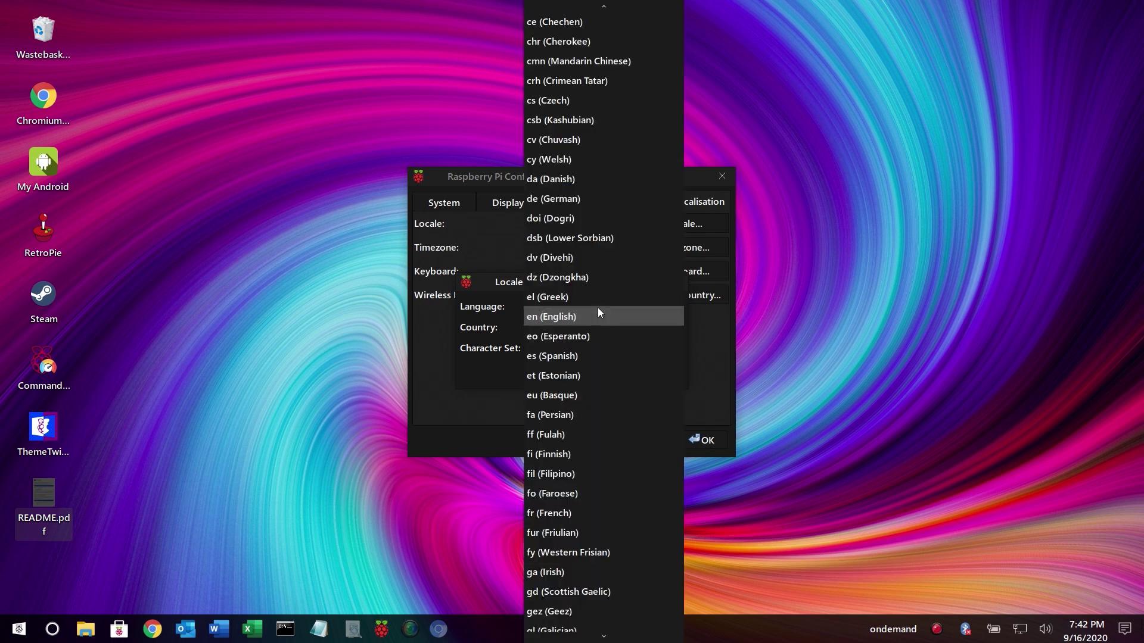
pyautogui.click(598, 307)
pyautogui.click(583, 327)
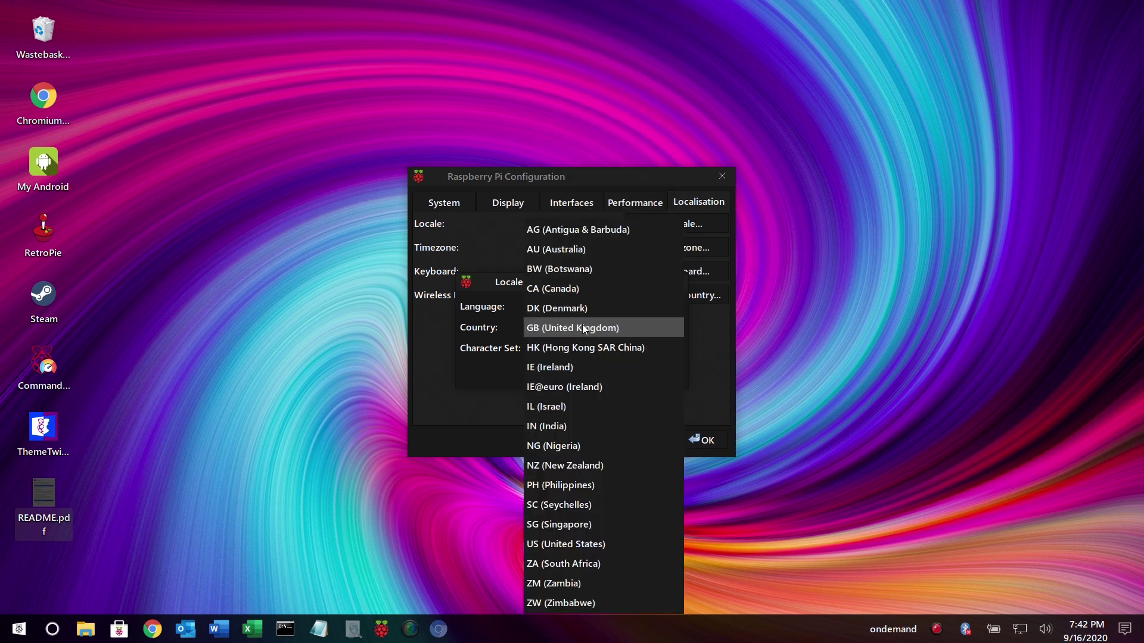
pyautogui.click(582, 327)
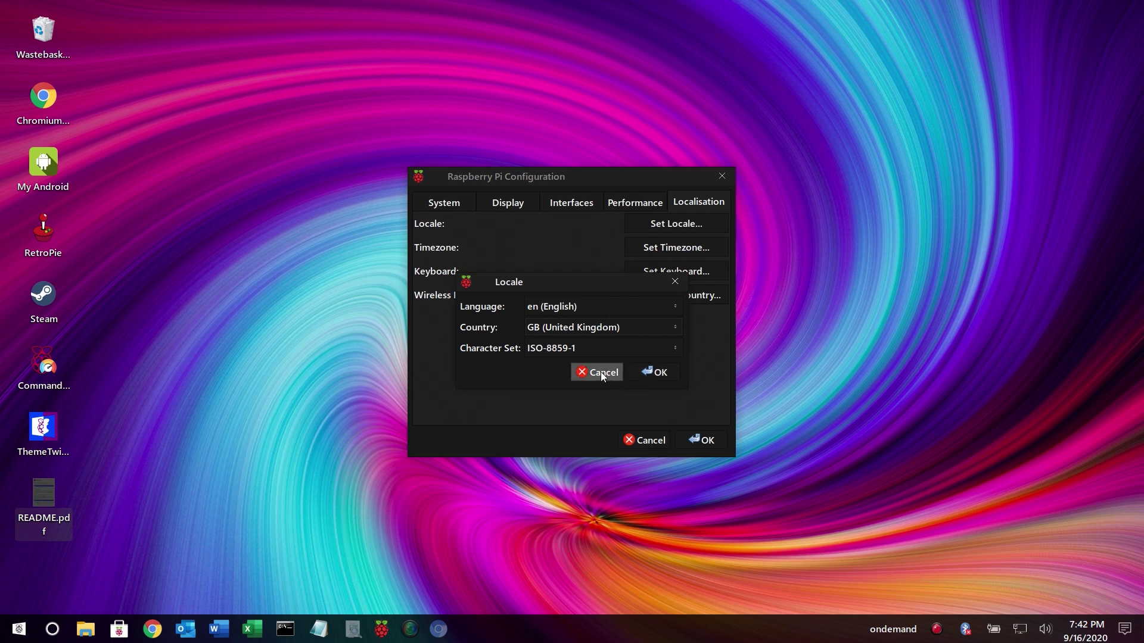
pyautogui.click(600, 372)
pyautogui.click(643, 440)
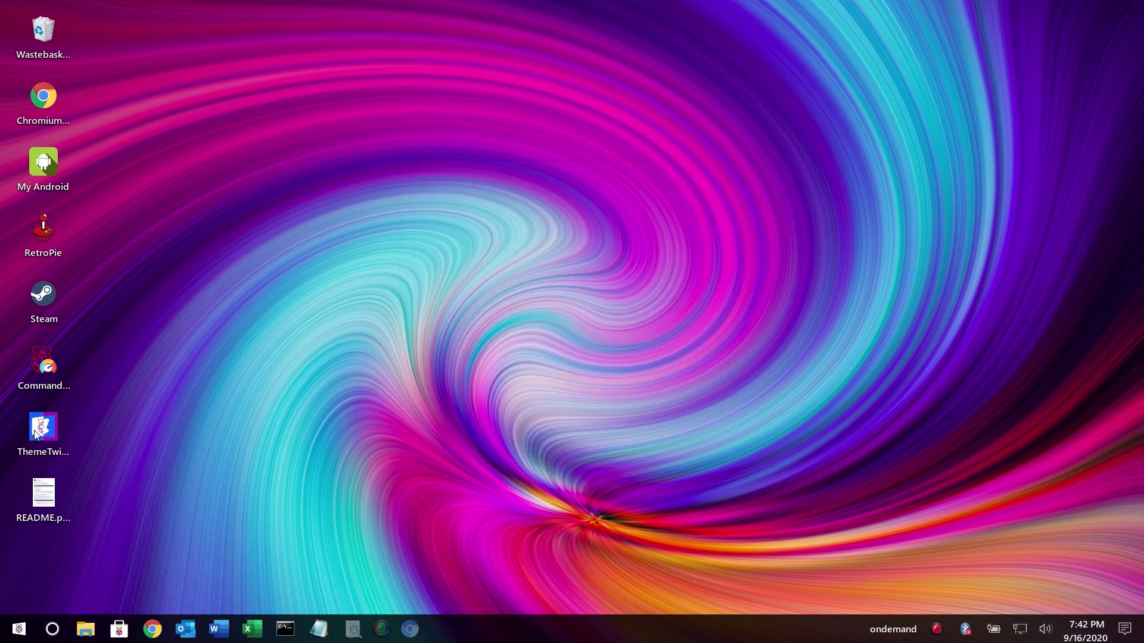
# Launch ThemeTwister from the desktop icon and advance to the available themes
pyautogui.doubleClick(35, 434)
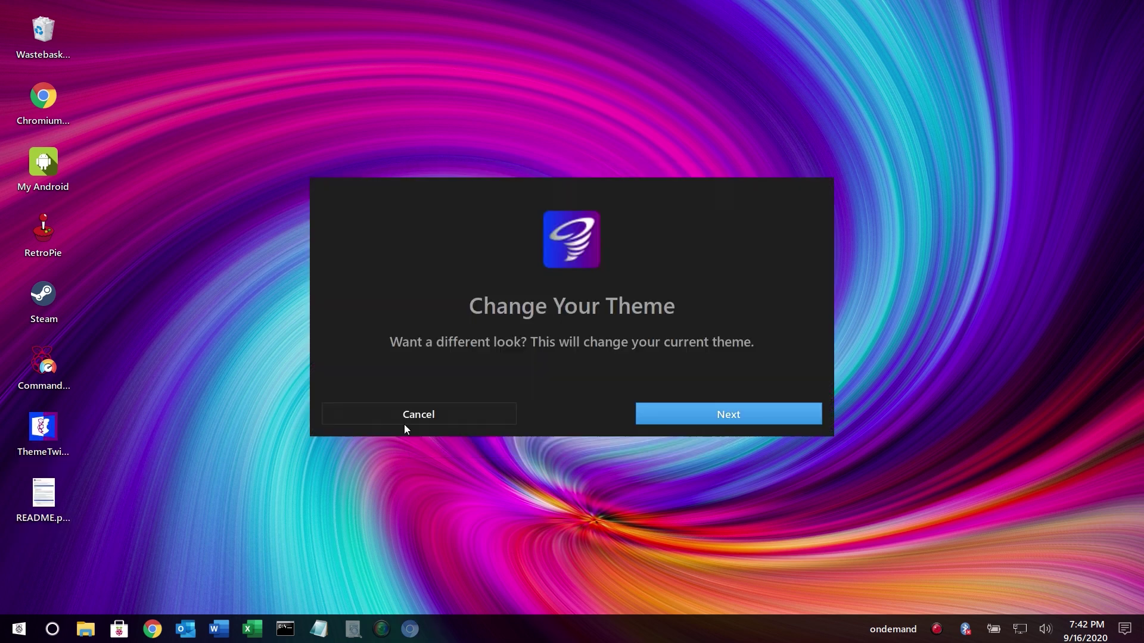
pyautogui.click(727, 416)
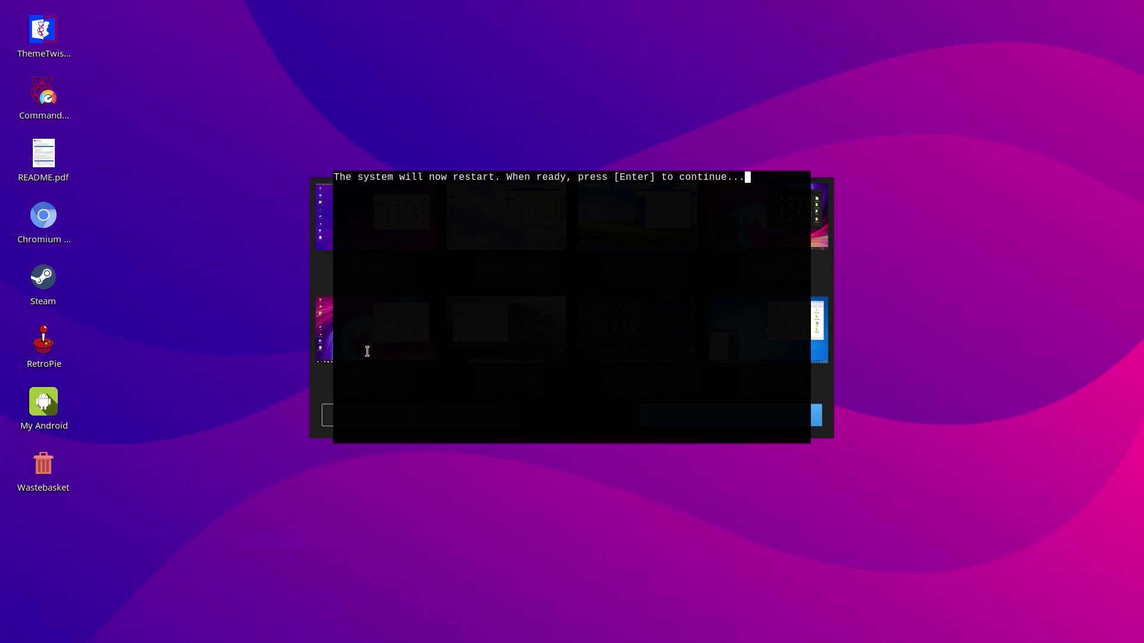
# Open and close Task Manager, then save the SimpleScreenRecorder recording so far
pyautogui.click(301, 638)
pyautogui.hotkey('ctrl', 'alt', 'Delete')
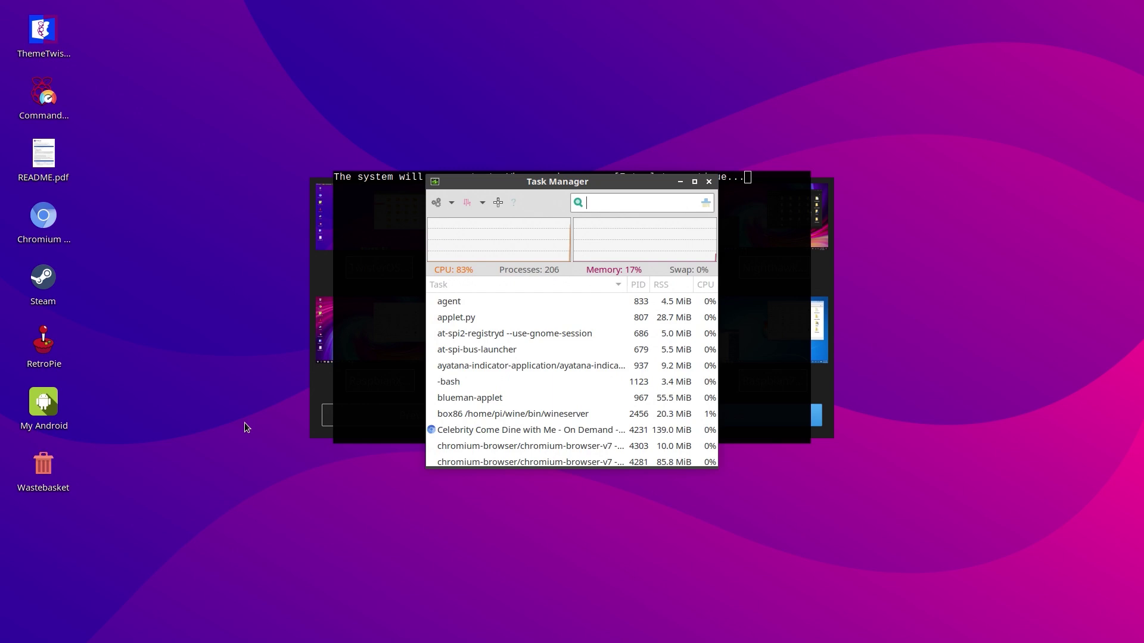
pyautogui.click(708, 181)
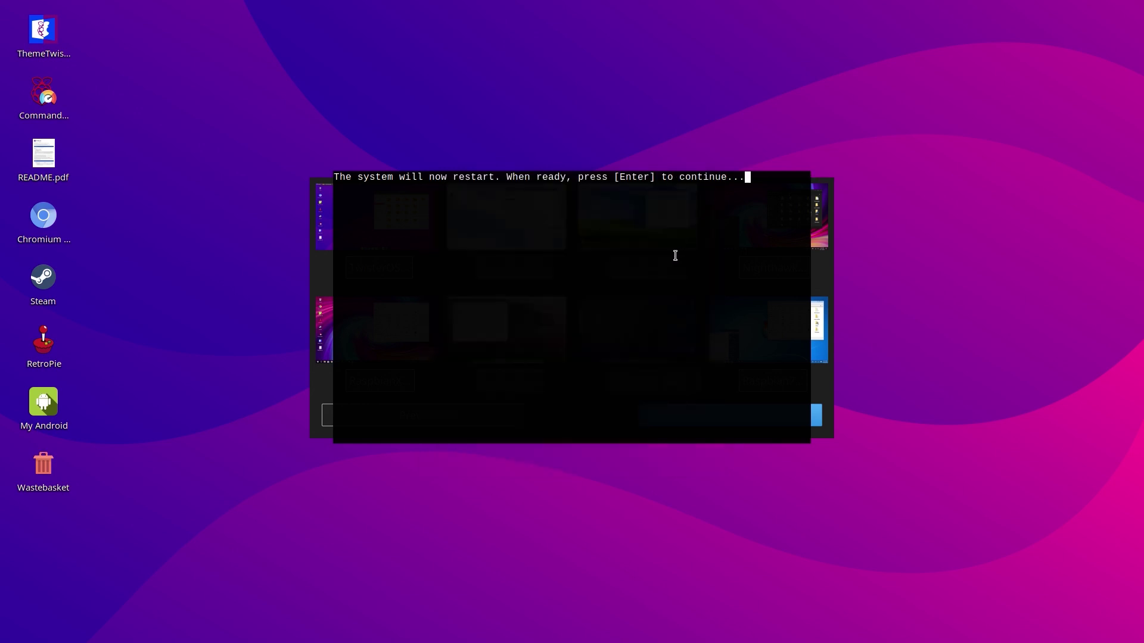
pyautogui.hotkey('alt', 'Tab')
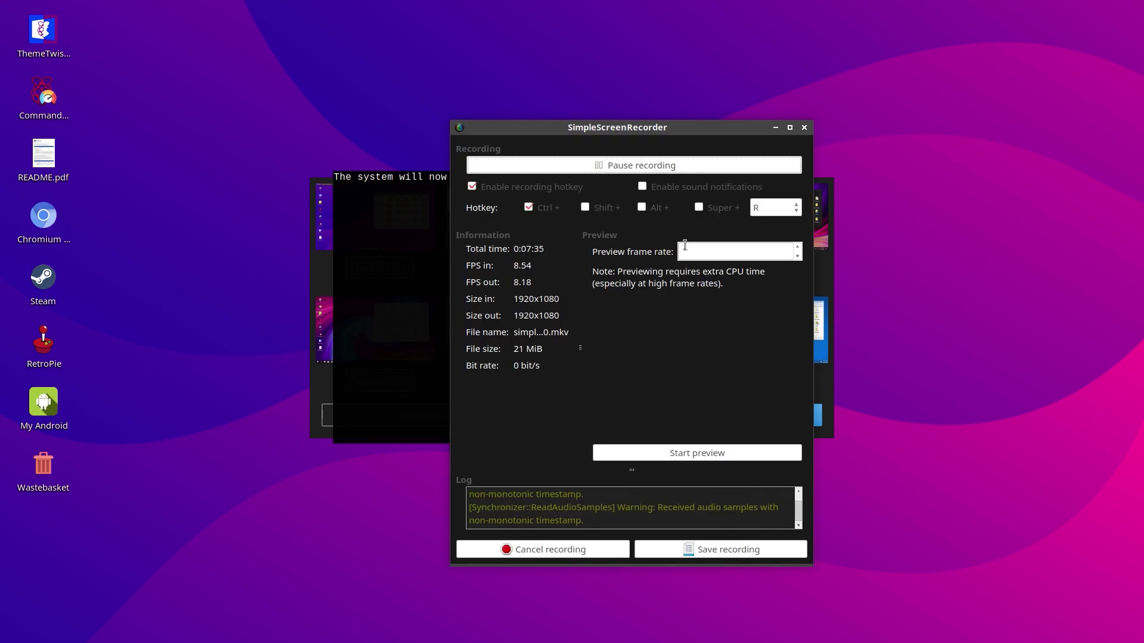
pyautogui.click(697, 549)
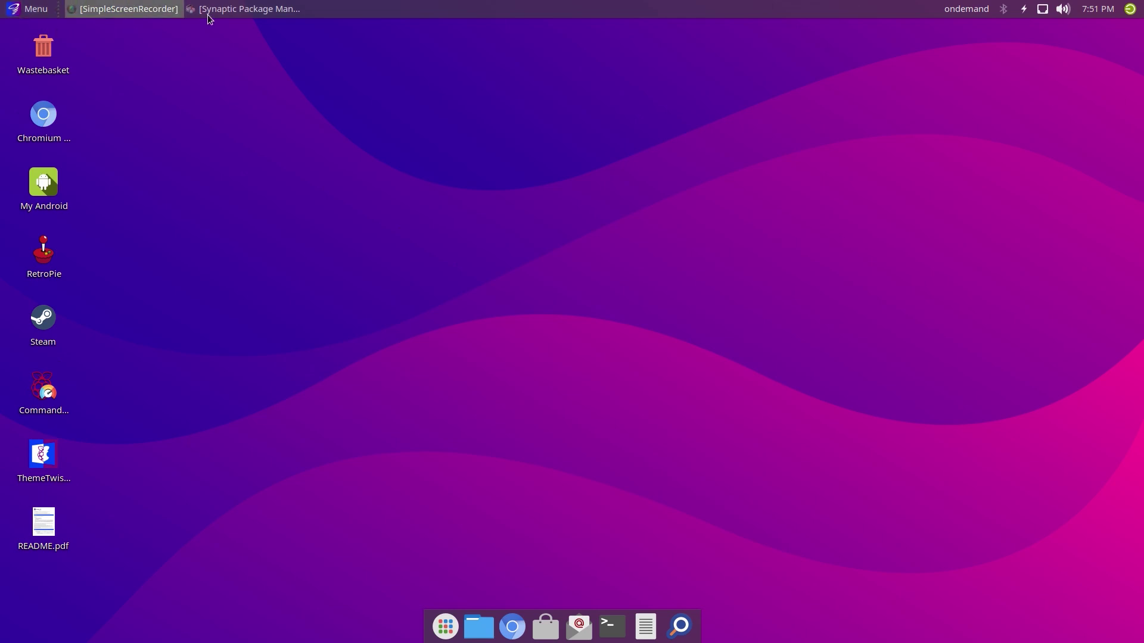
# Open and close the top-panel Menu, then restore Synaptic Package Manager from the taskbar
pyautogui.click(16, 6)
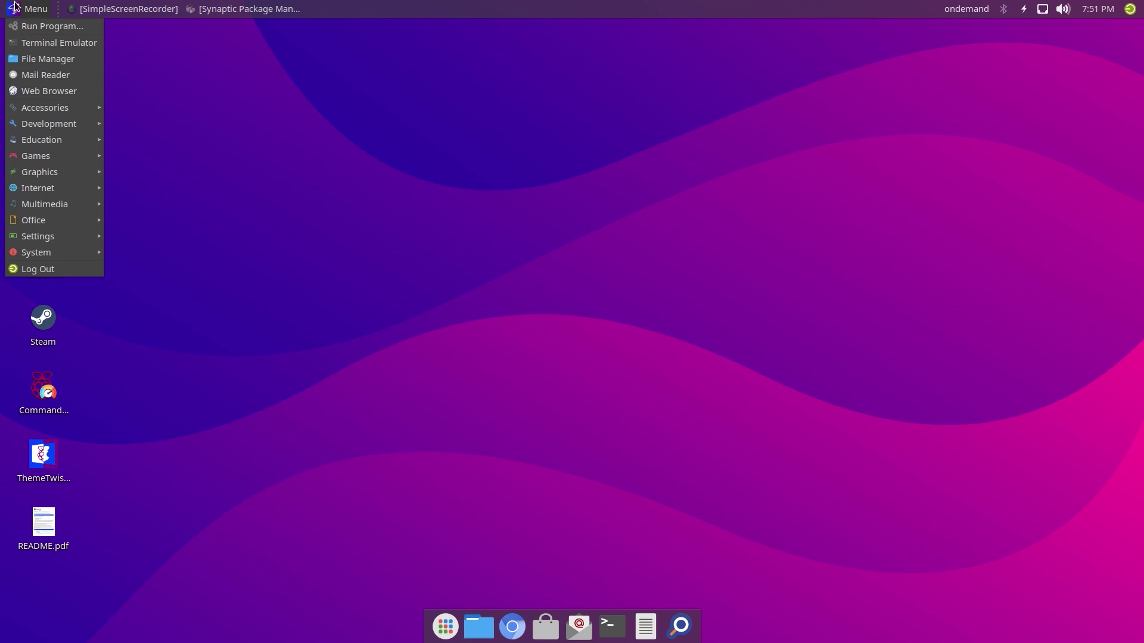
pyautogui.click(413, 478)
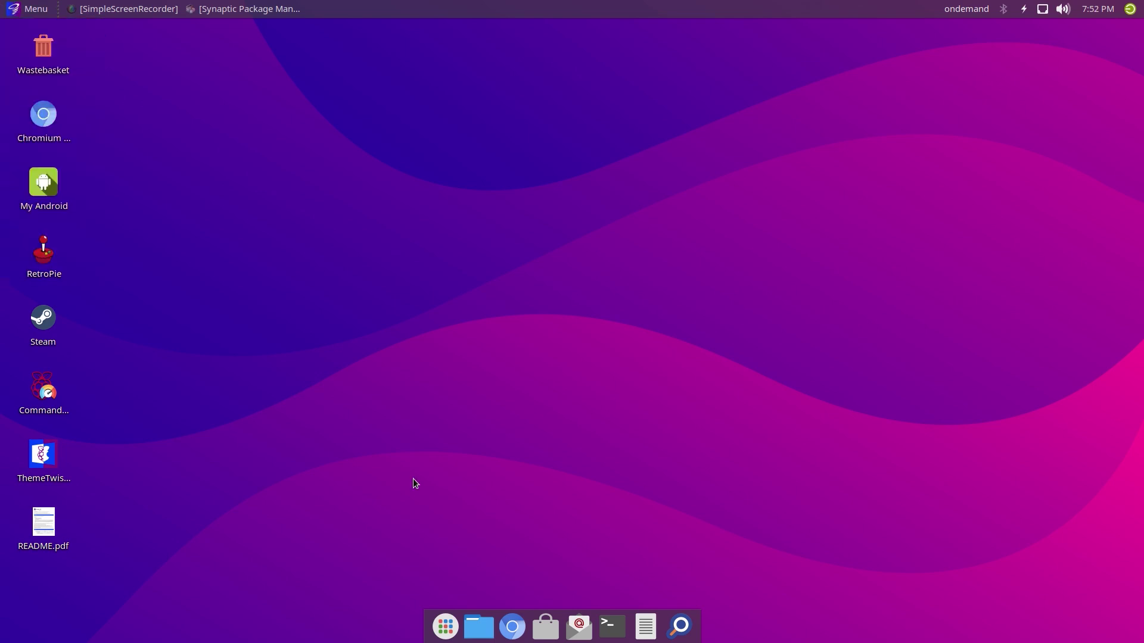
pyautogui.click(268, 12)
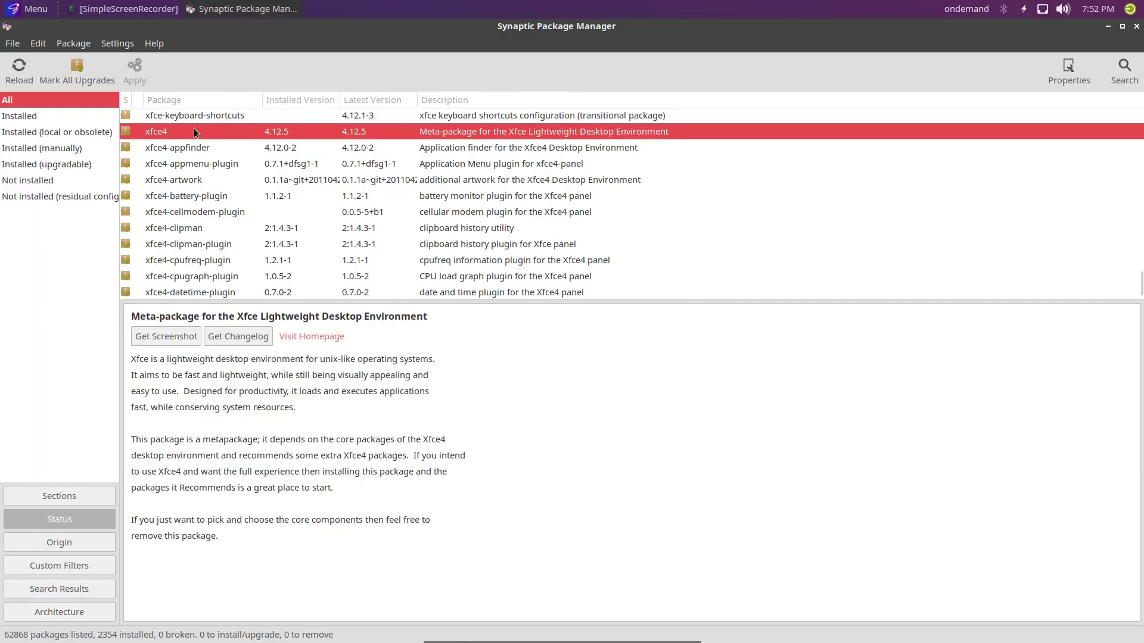
# Minimize Synaptic Package Manager and browse the Menu's Accessories submenu
pyautogui.click(1109, 27)
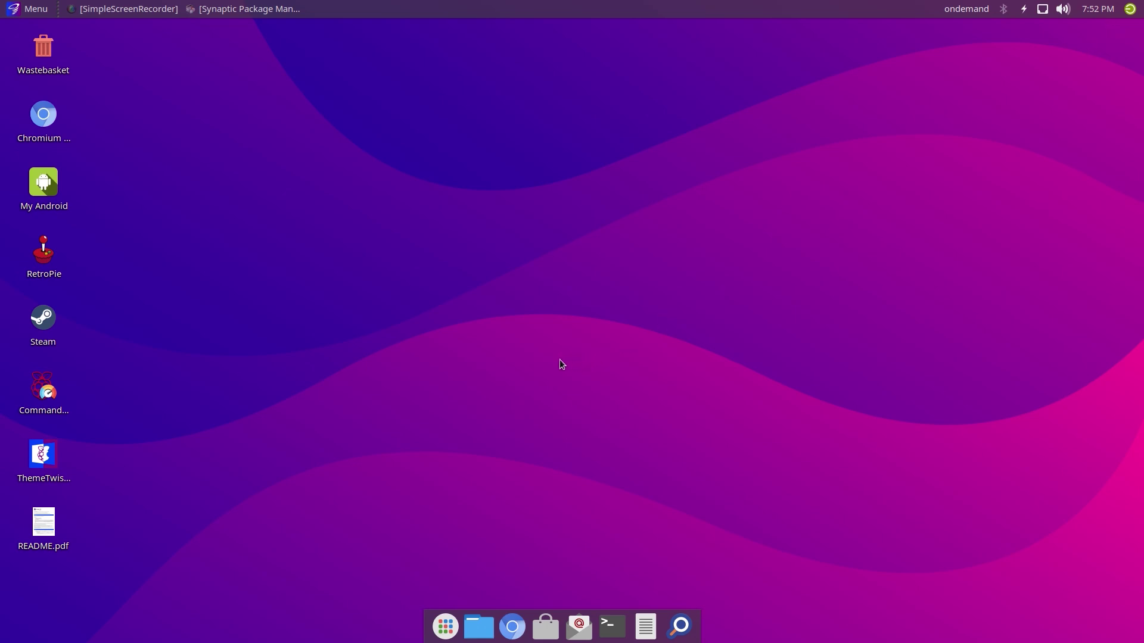
pyautogui.click(14, 7)
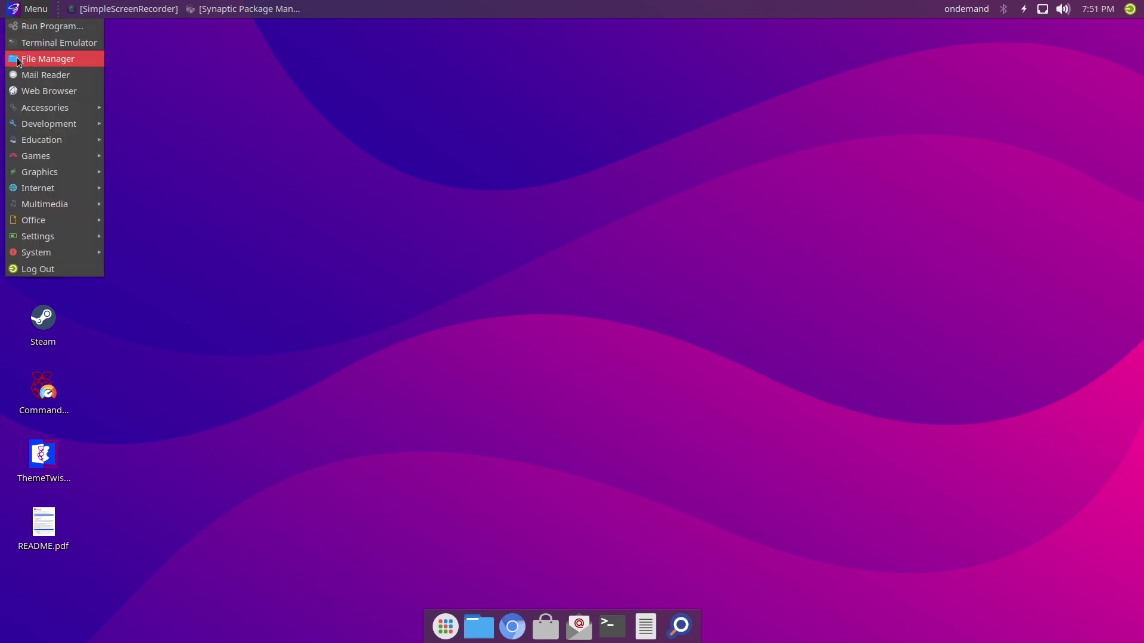
pyautogui.moveTo(10, 109)
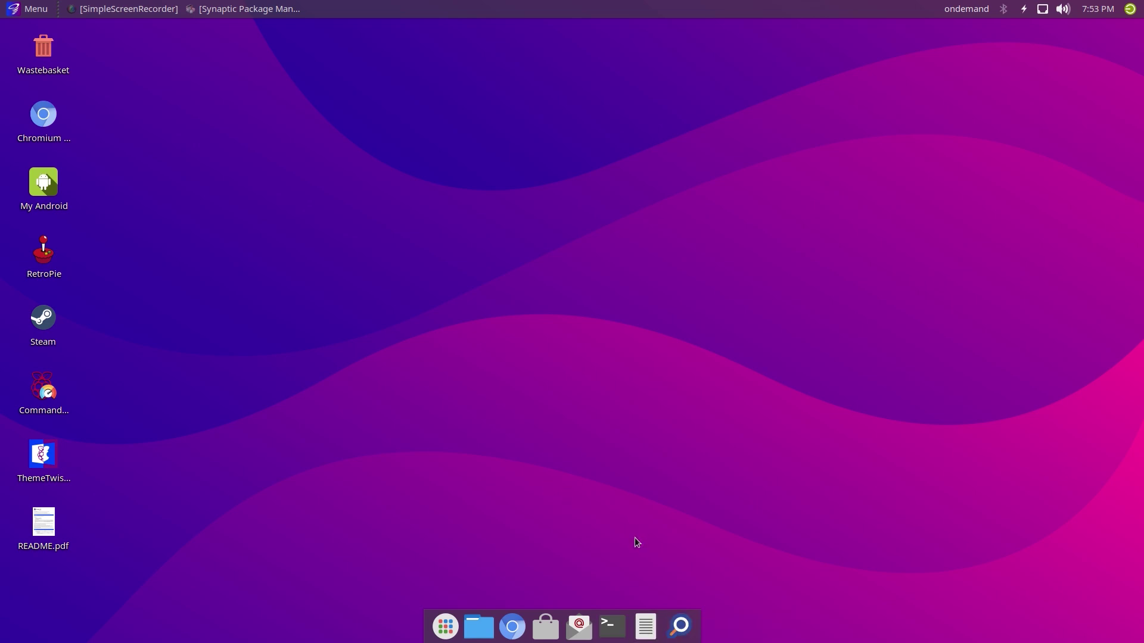
pyautogui.click(611, 626)
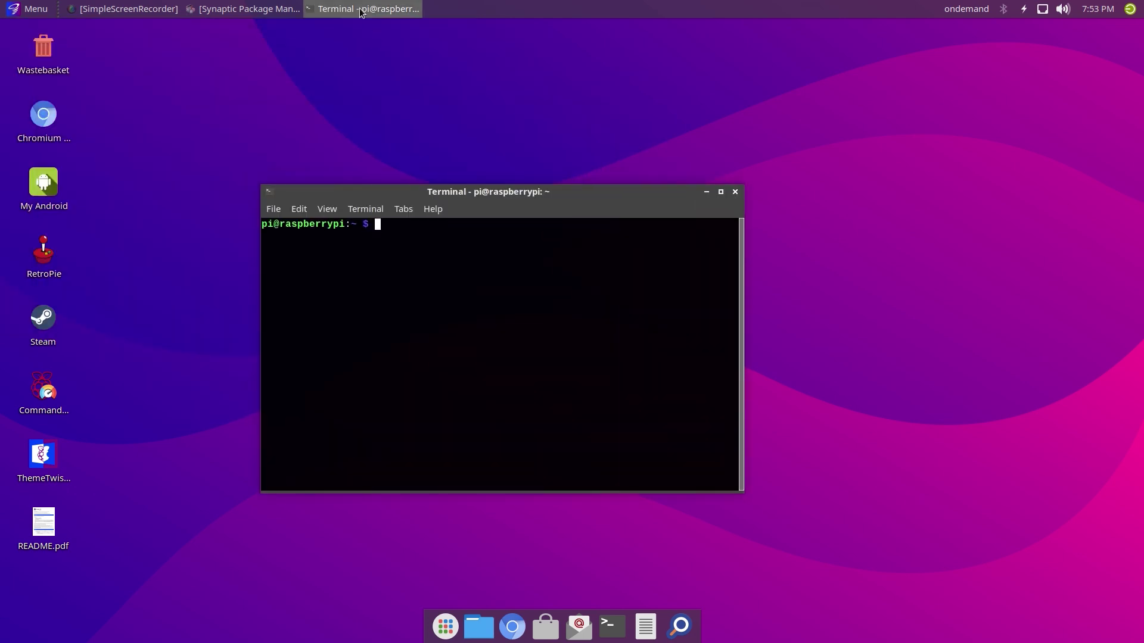
pyautogui.click(618, 639)
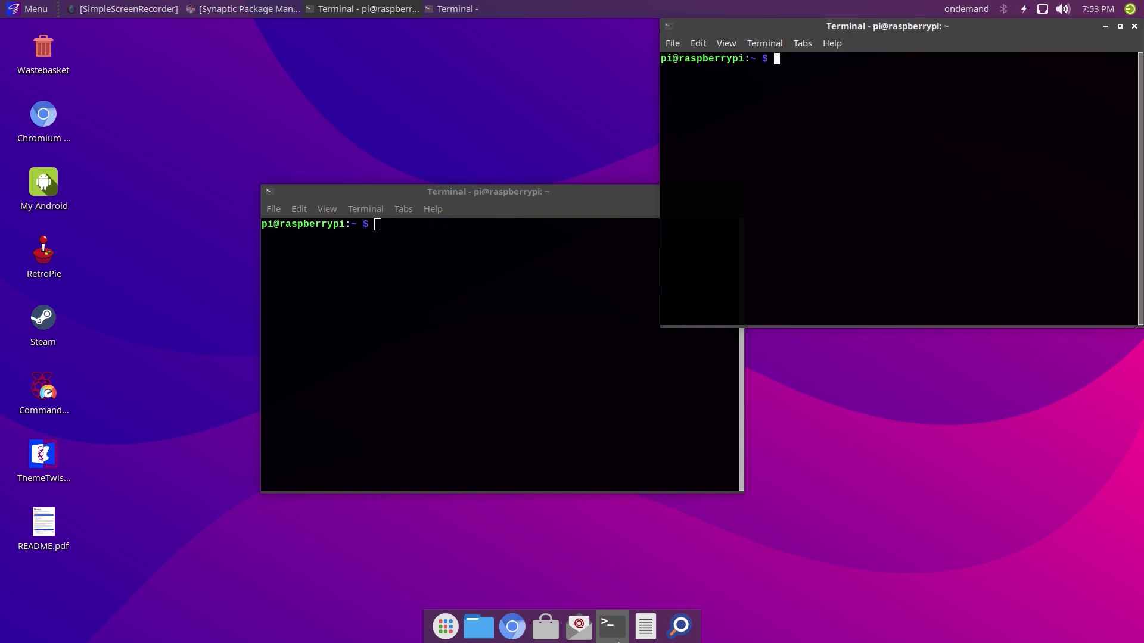
pyautogui.click(1133, 26)
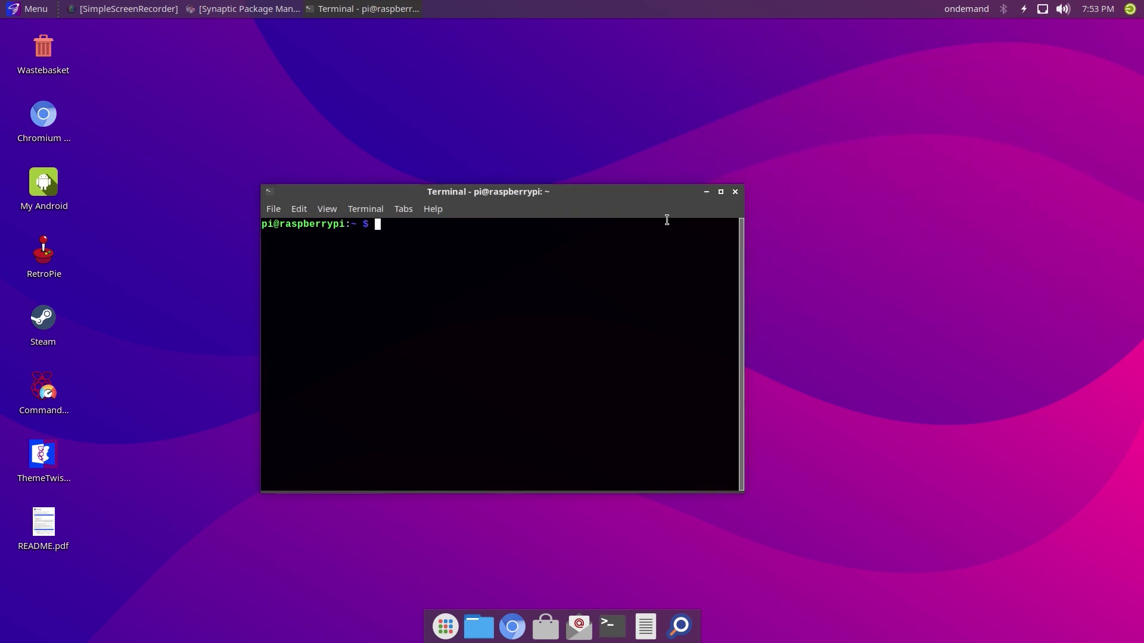
pyautogui.click(736, 193)
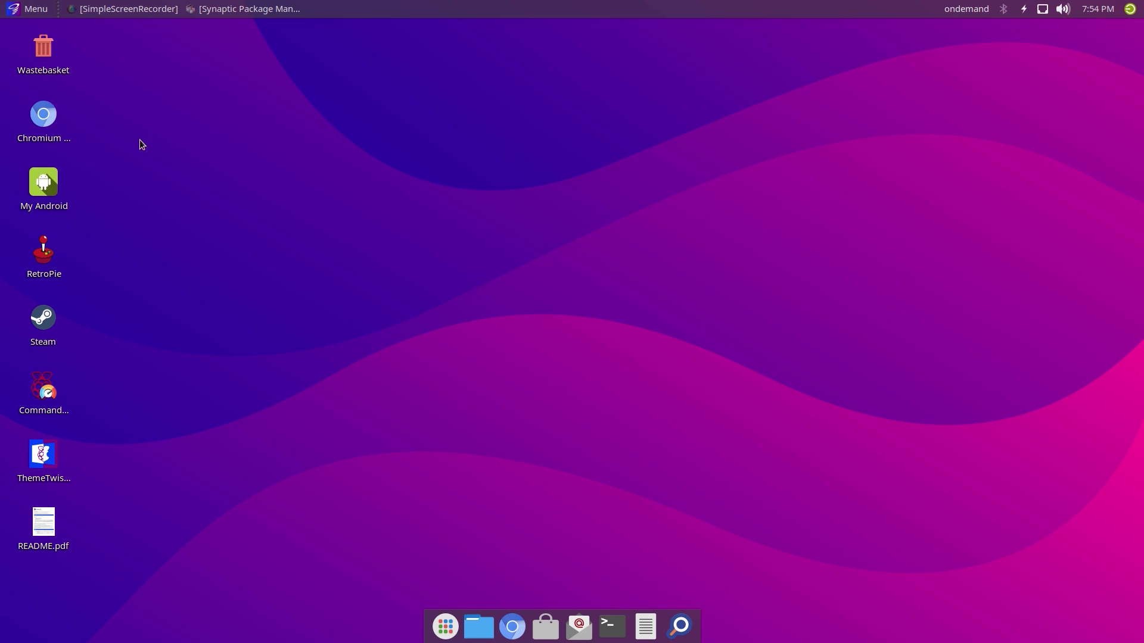
# Launch SkiFree from the Menu's Games submenu and steer the skier downhill
pyautogui.click(18, 12)
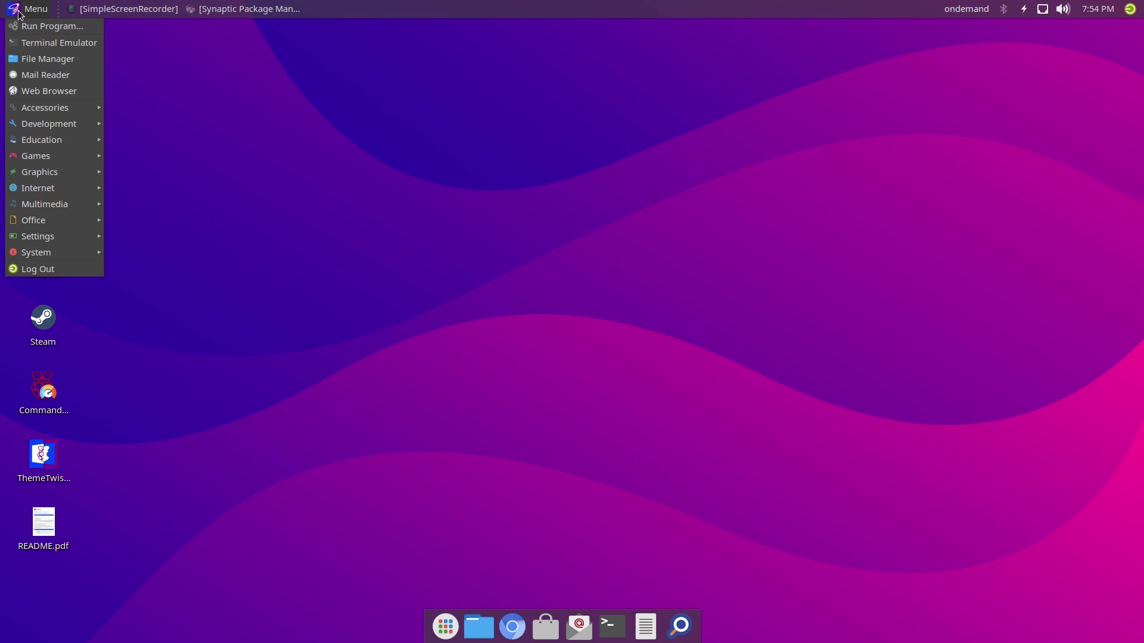
pyautogui.moveTo(31, 161)
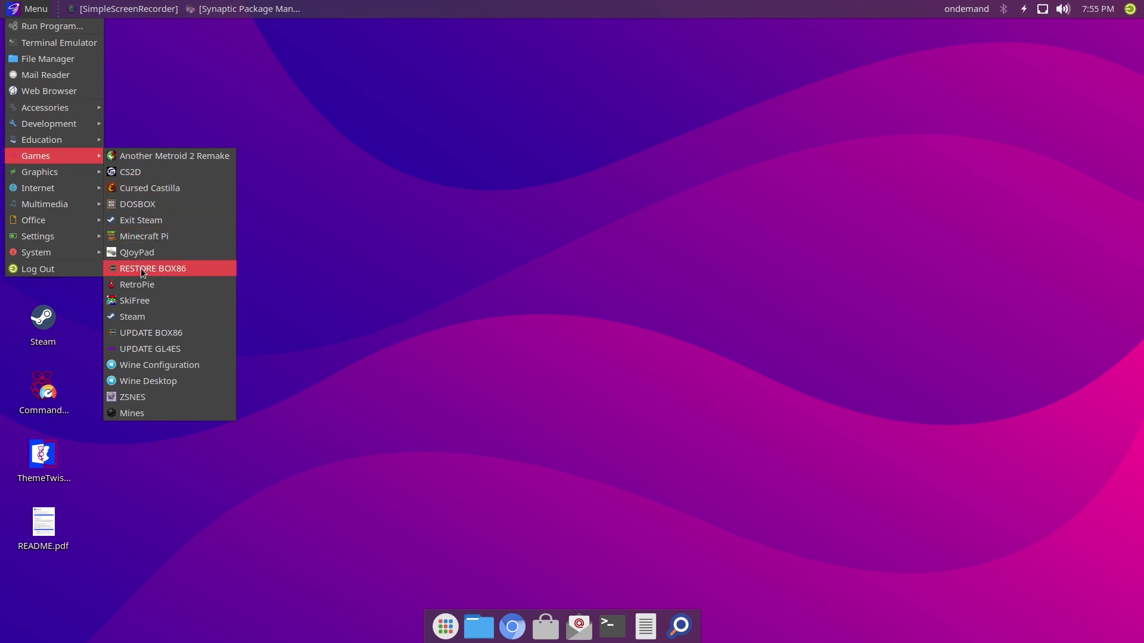
pyautogui.click(131, 301)
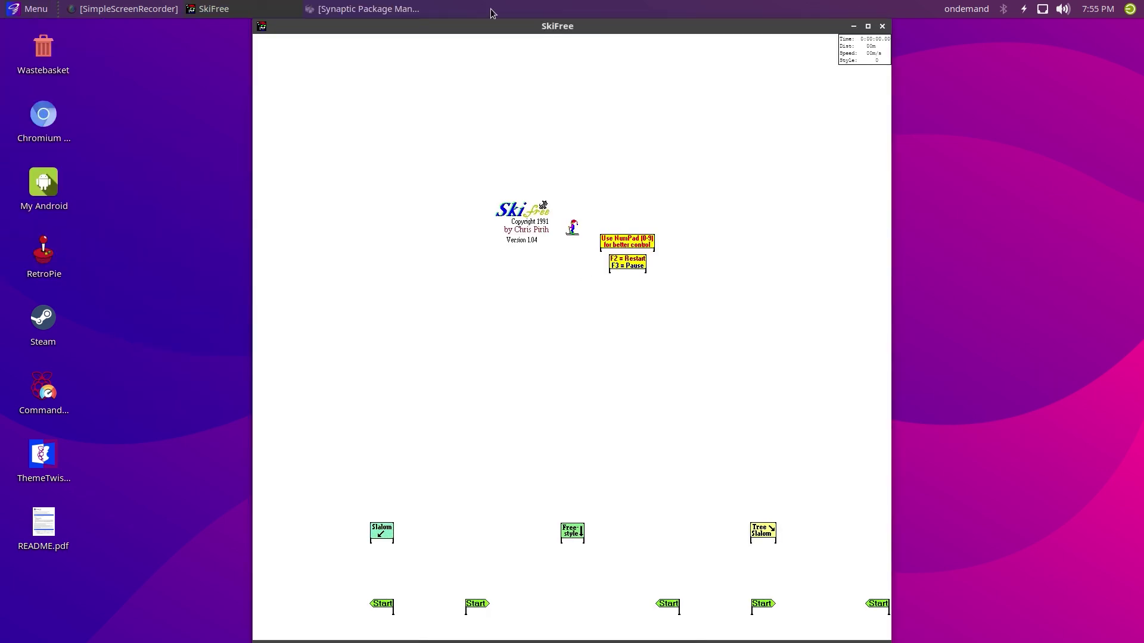
pyautogui.moveTo(563, 259)
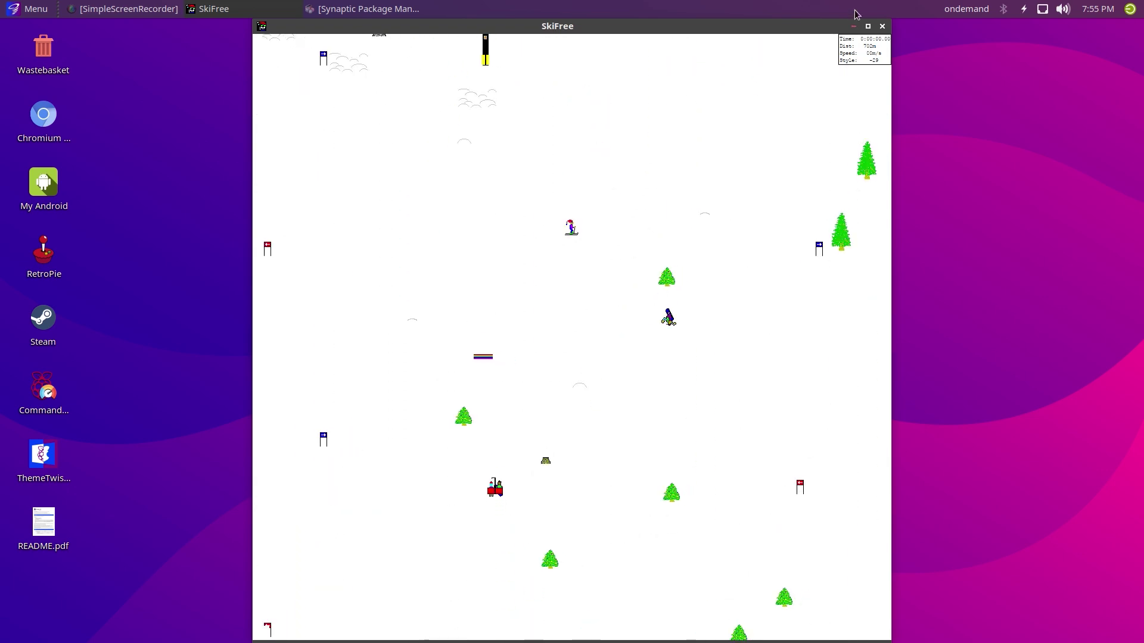
# Open Recommended Software and look at its Education, Games and Programming suggestions
pyautogui.moveTo(60, 239)
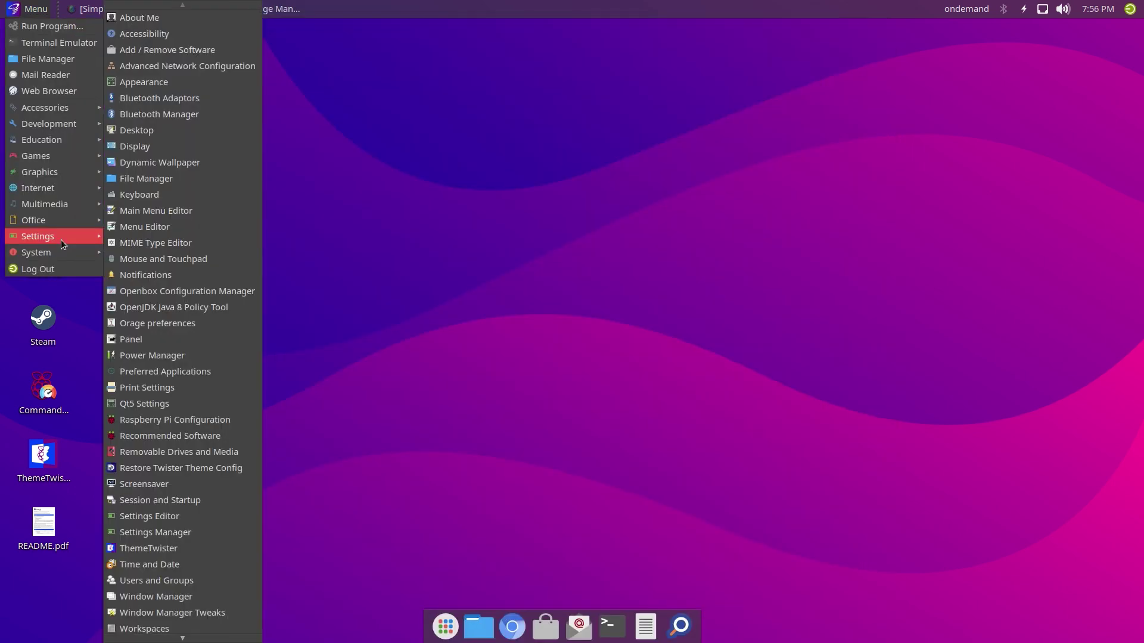
pyautogui.click(159, 438)
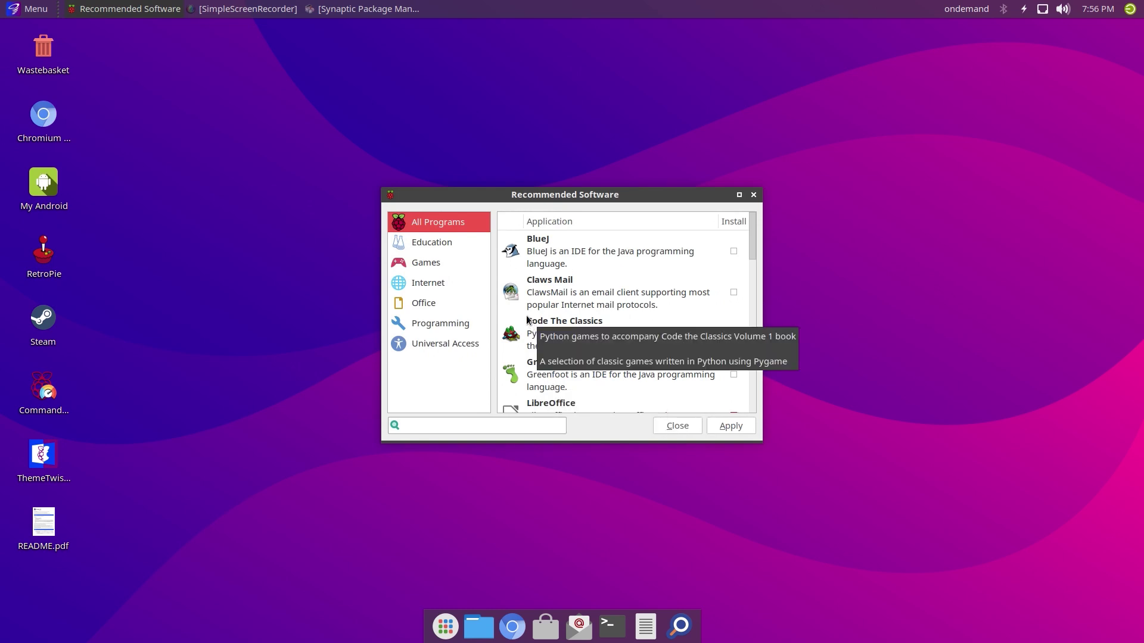
pyautogui.click(418, 244)
pyautogui.click(437, 266)
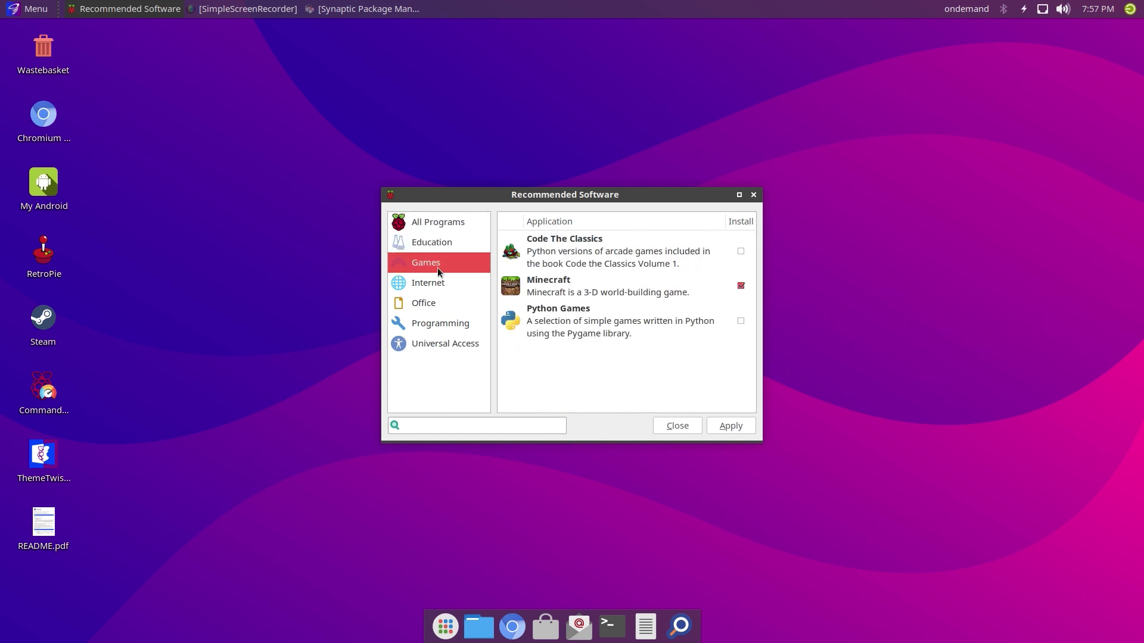
pyautogui.click(434, 323)
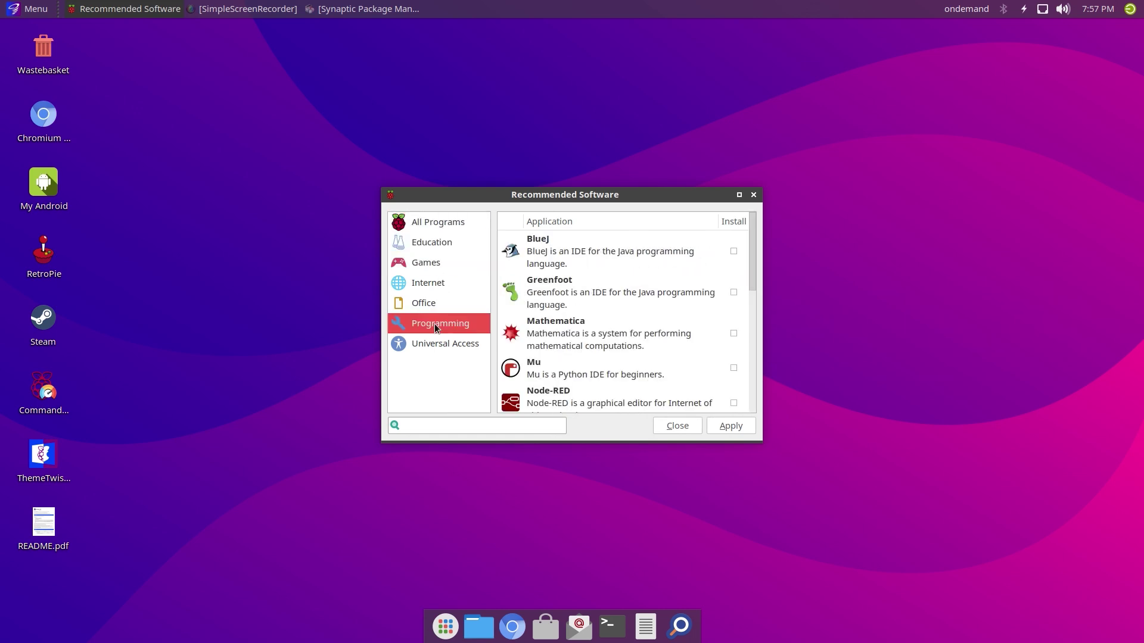
# Check Games, Internet, Office and Universal Access, then scroll Programming to find Scratch 3, Sonic Pi and Thonny
pyautogui.click(416, 267)
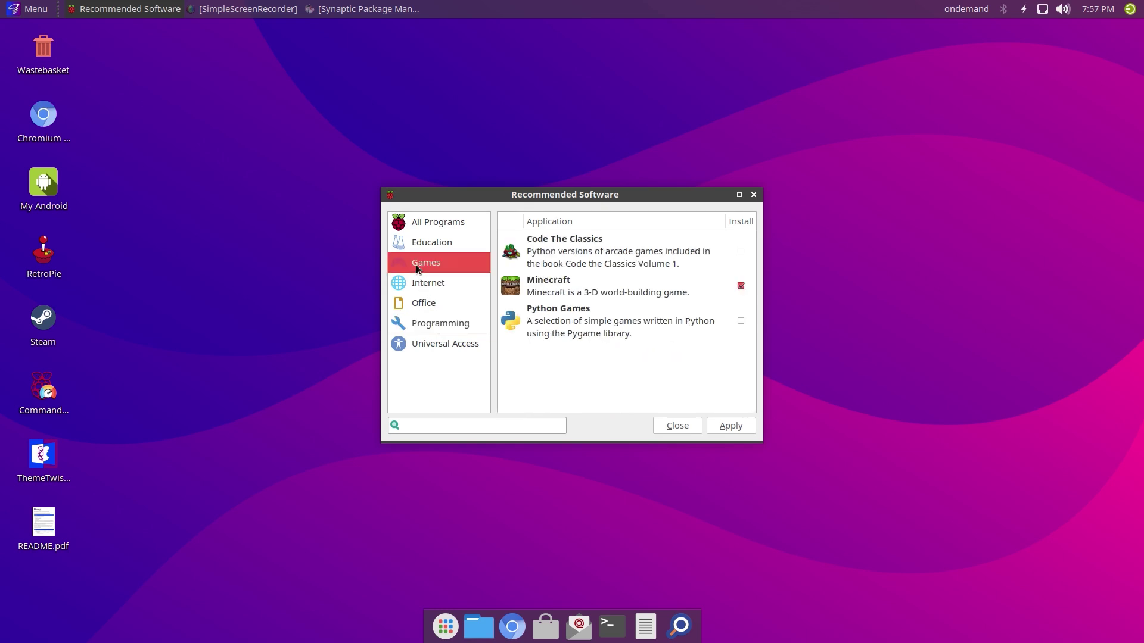
pyautogui.click(417, 283)
pyautogui.click(418, 306)
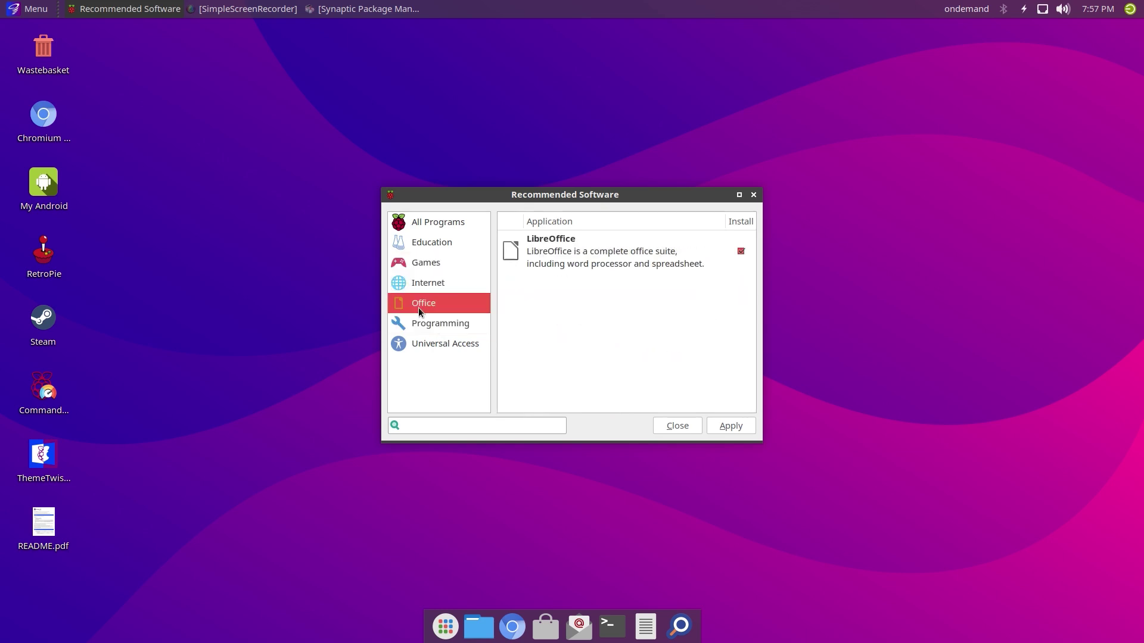
pyautogui.click(414, 325)
pyautogui.click(413, 345)
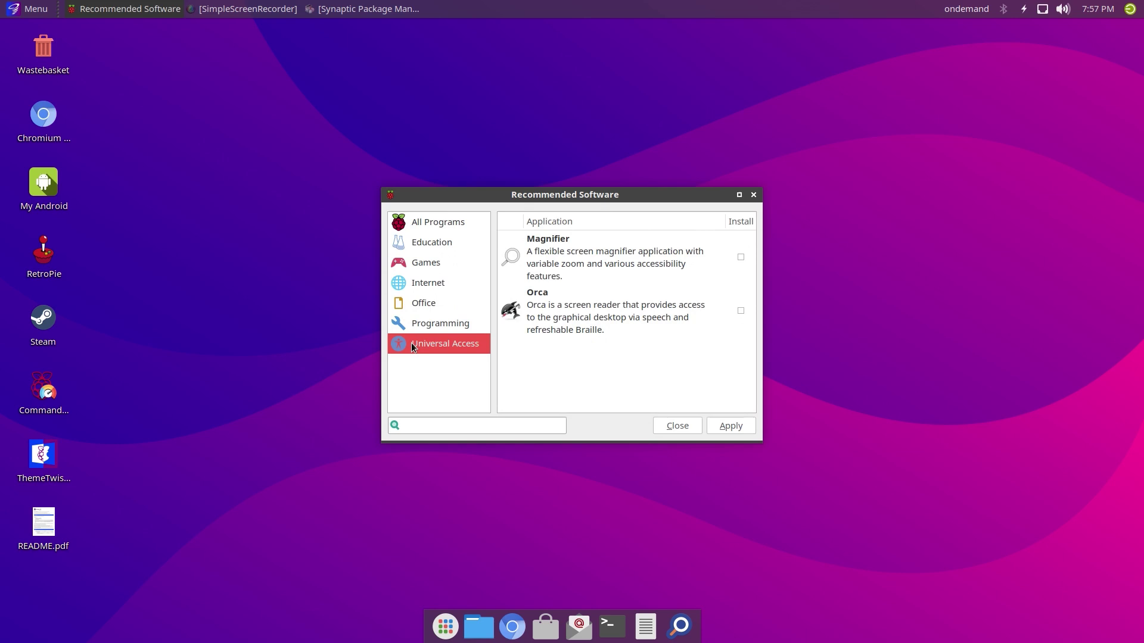
pyautogui.click(407, 323)
pyautogui.scroll(-5, 715, 304)
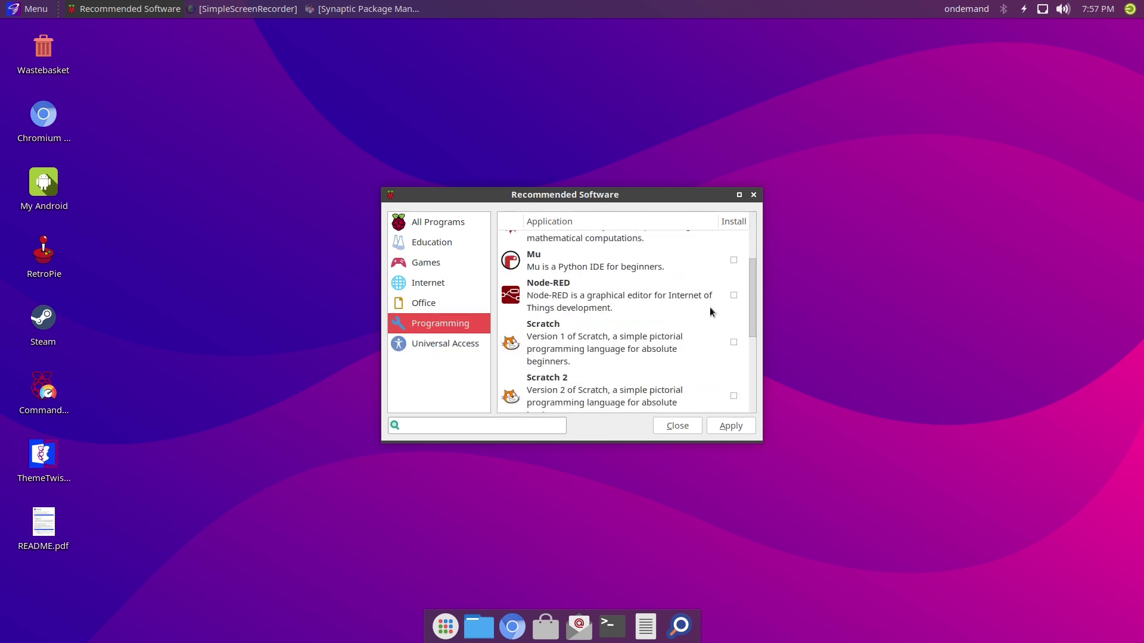
pyautogui.scroll(-3, 699, 315)
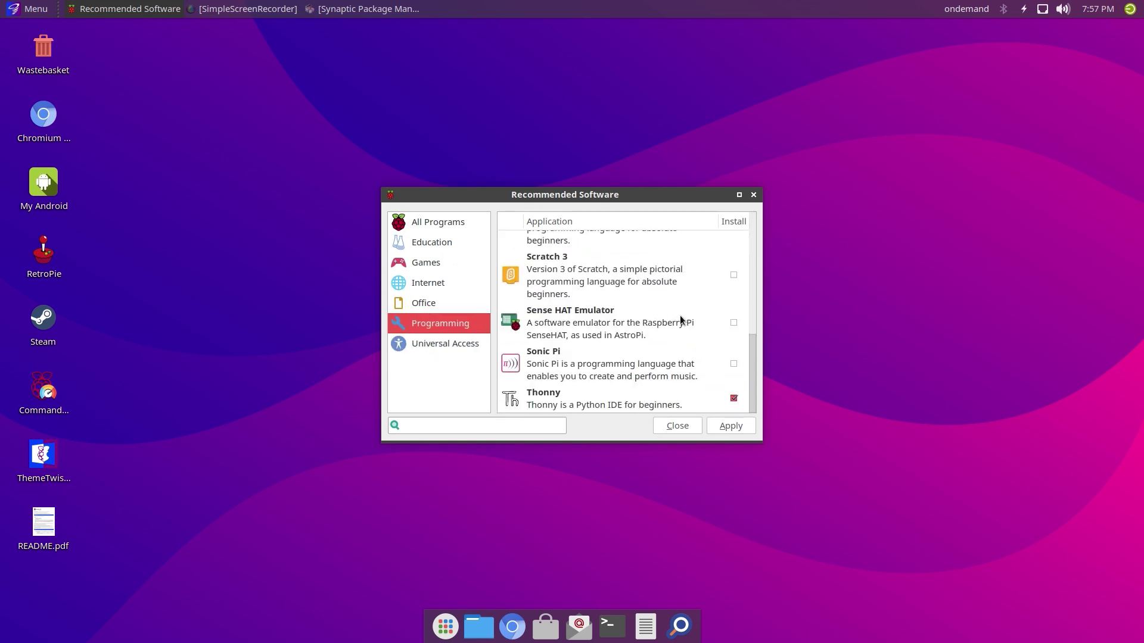
# Search the package list for firefox, find Firefox ESR, then cancel without installing
pyautogui.click(447, 281)
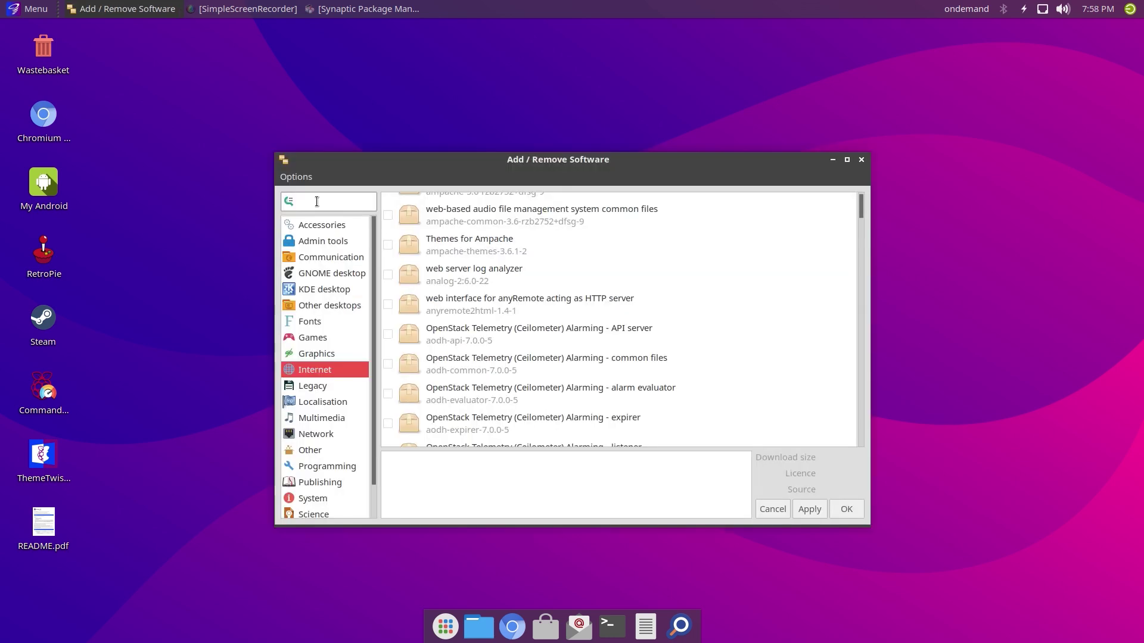
pyautogui.click(317, 201)
pyautogui.write('firefox')
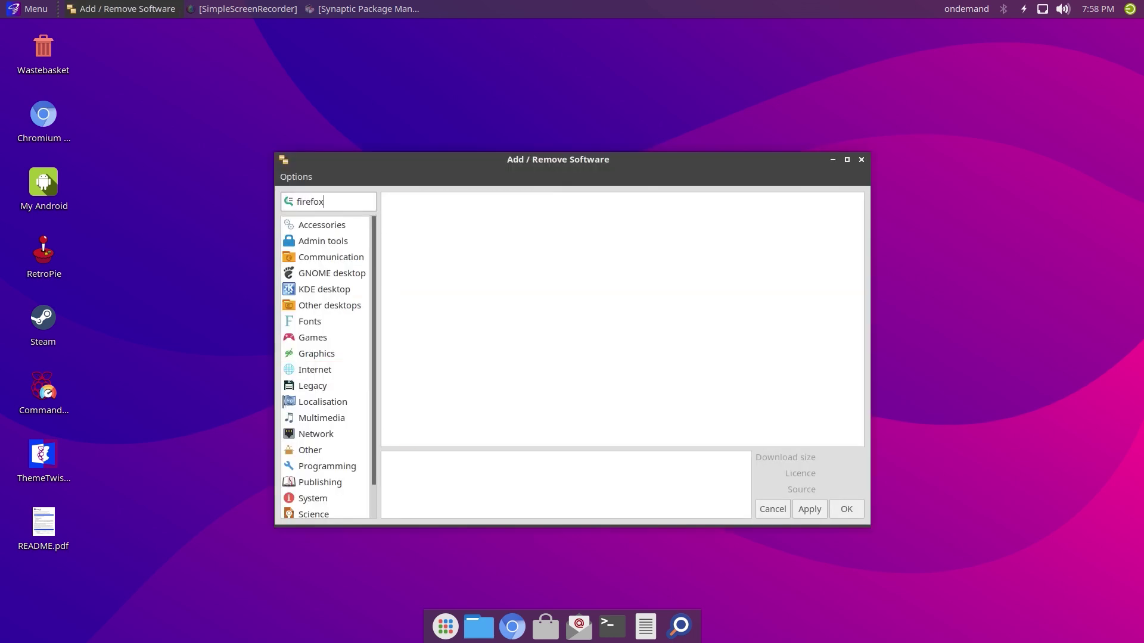
pyautogui.press('Return')
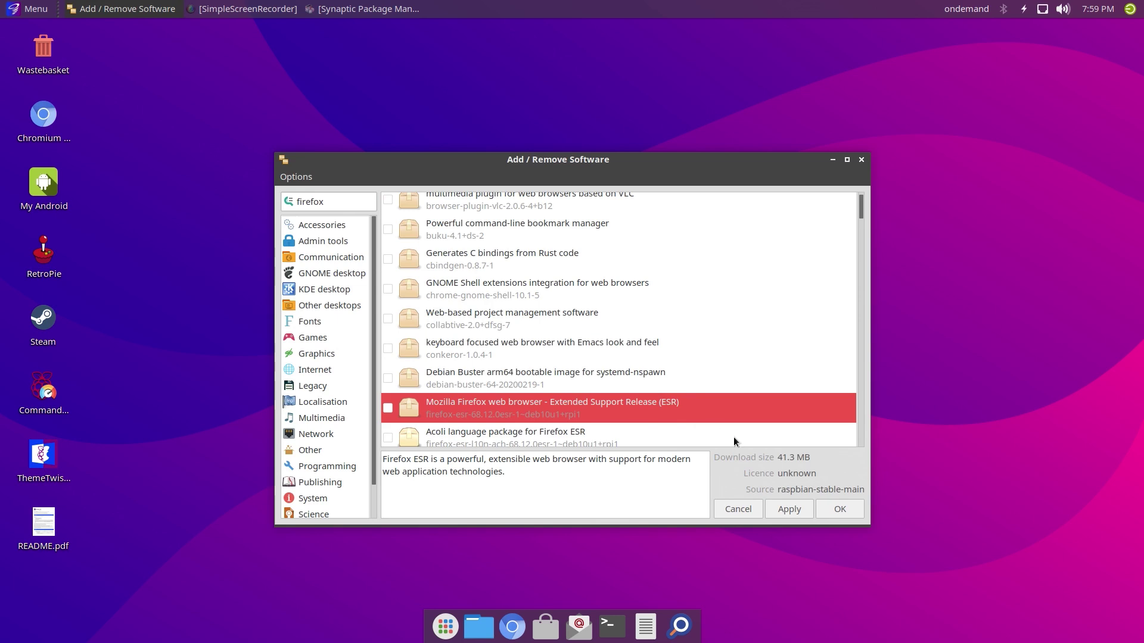
pyautogui.click(740, 508)
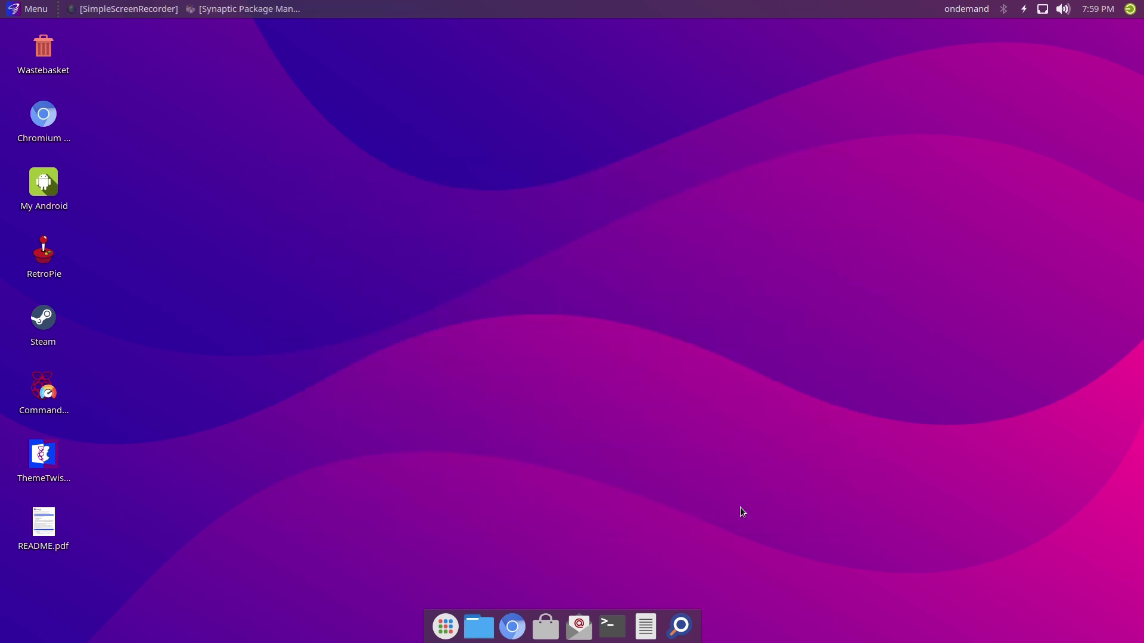
# Launch RetroPie and accept AERO FIGHTERS and DISNEY'S ALADDIN as the SNES scraper matches
pyautogui.doubleClick(45, 261)
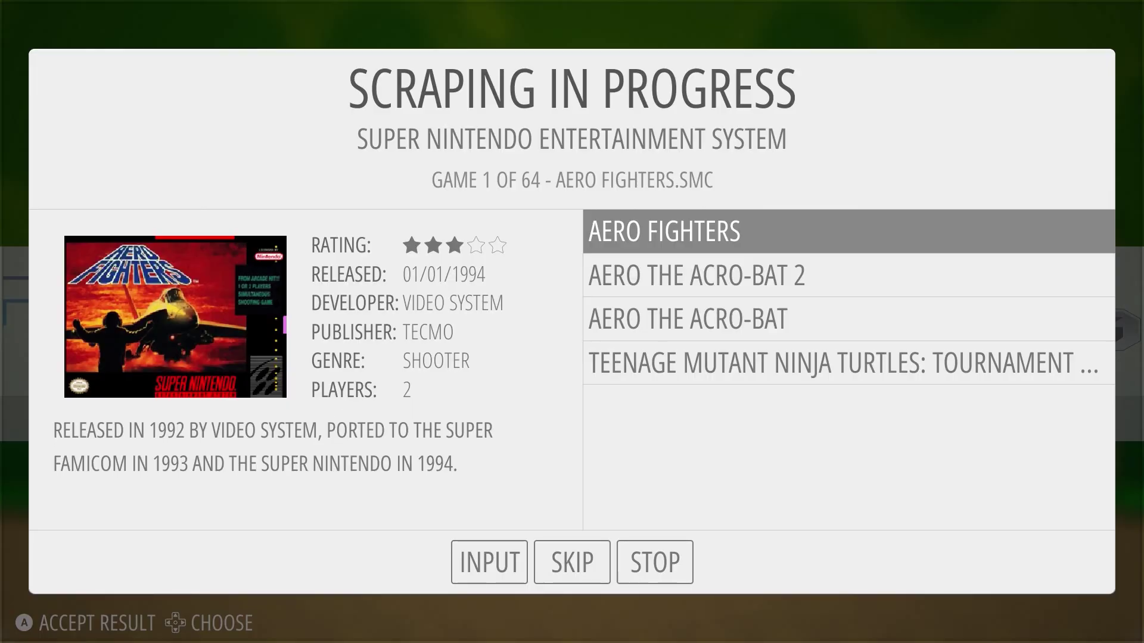
pyautogui.press('Down')
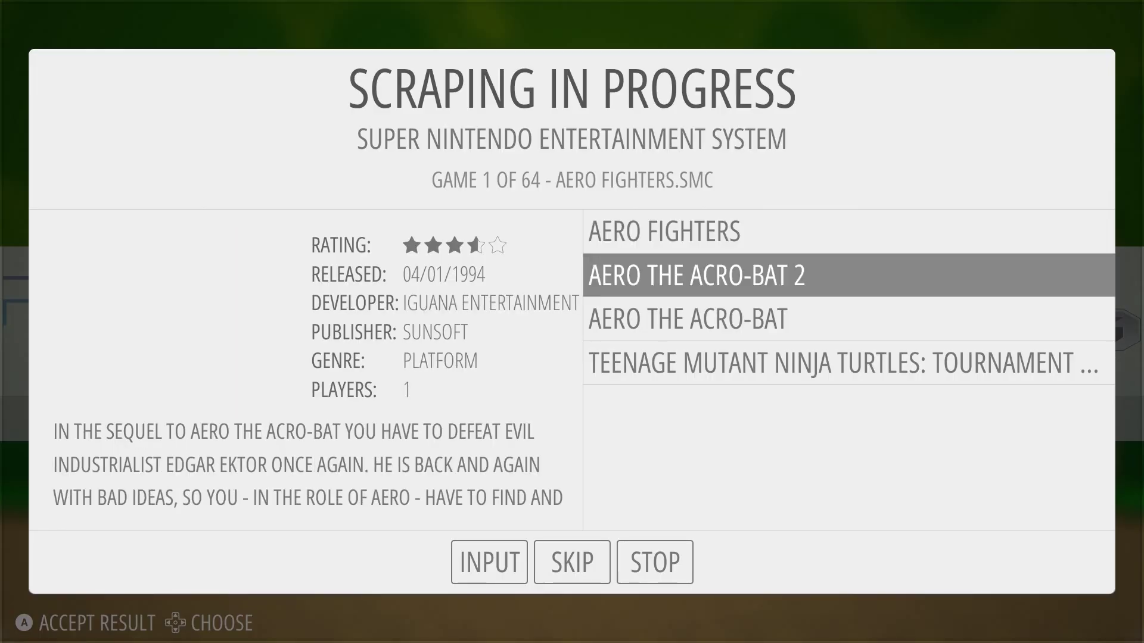
pyautogui.press('Up')
pyautogui.press('Return')
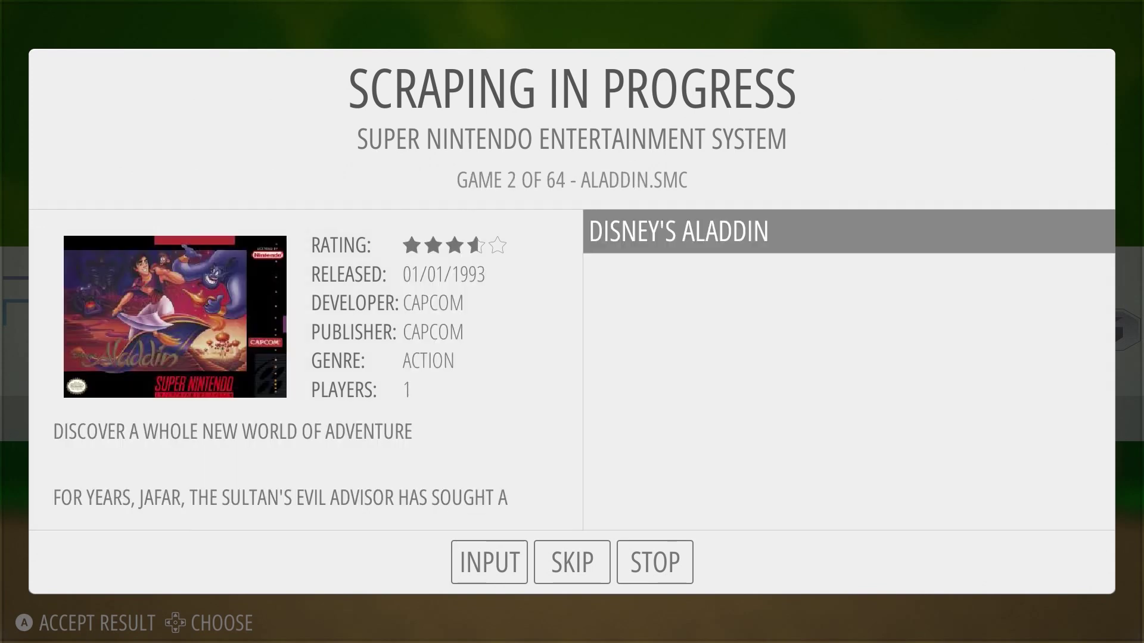
pyautogui.press('Return')
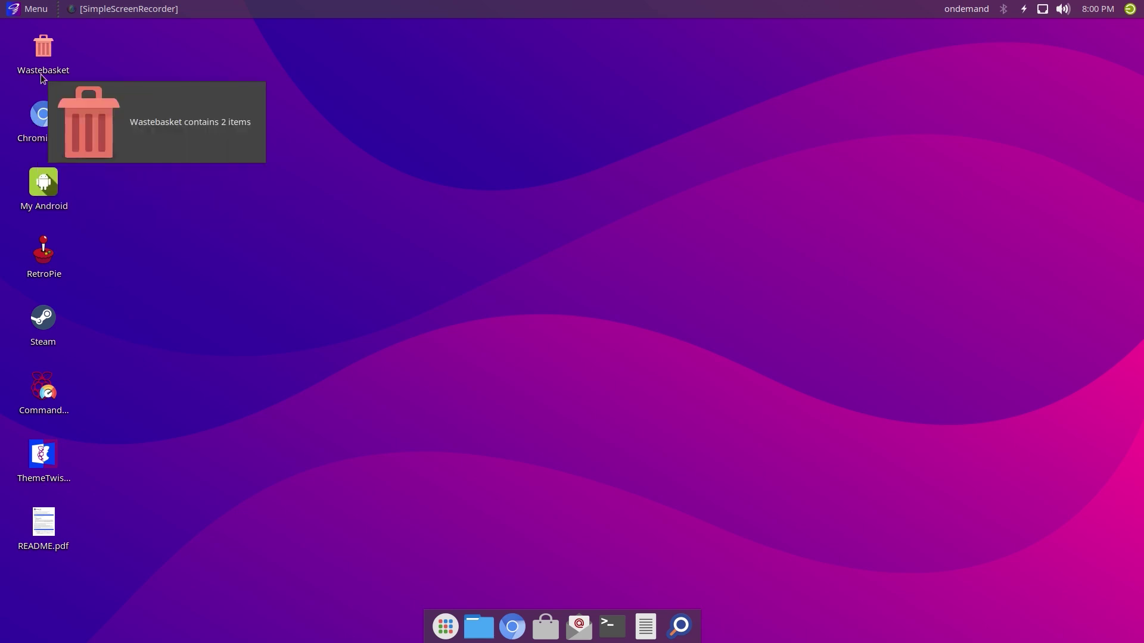
# Launch Commander Pi from the menu and open its CPU details to see the cpu_thermal-0 temperature
pyautogui.click(25, 6)
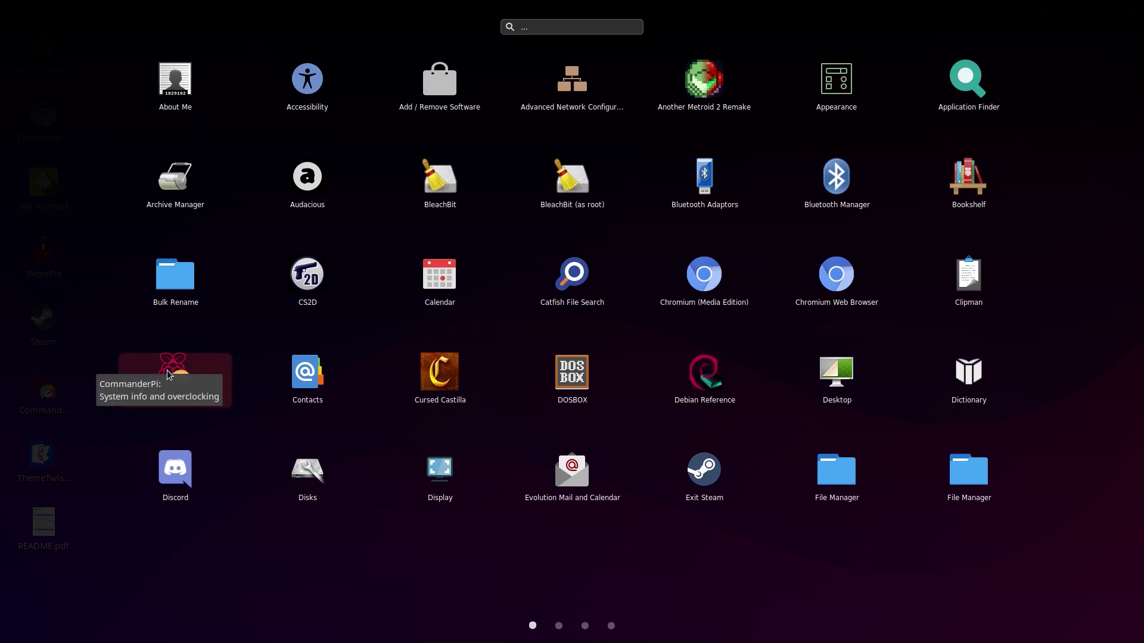
pyautogui.click(168, 373)
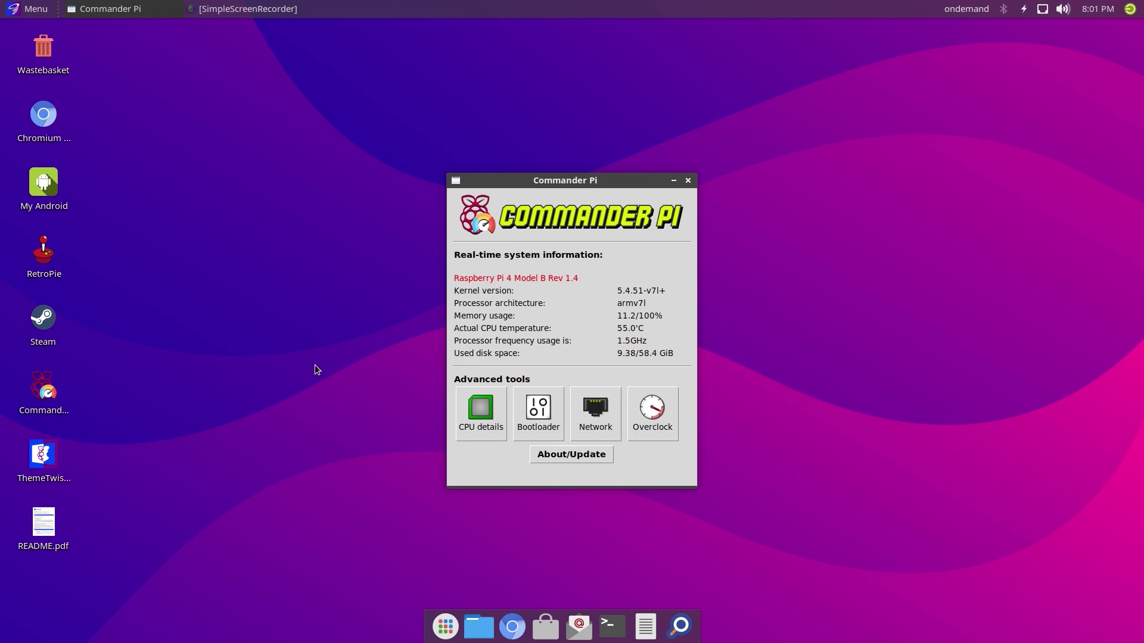
pyautogui.click(492, 424)
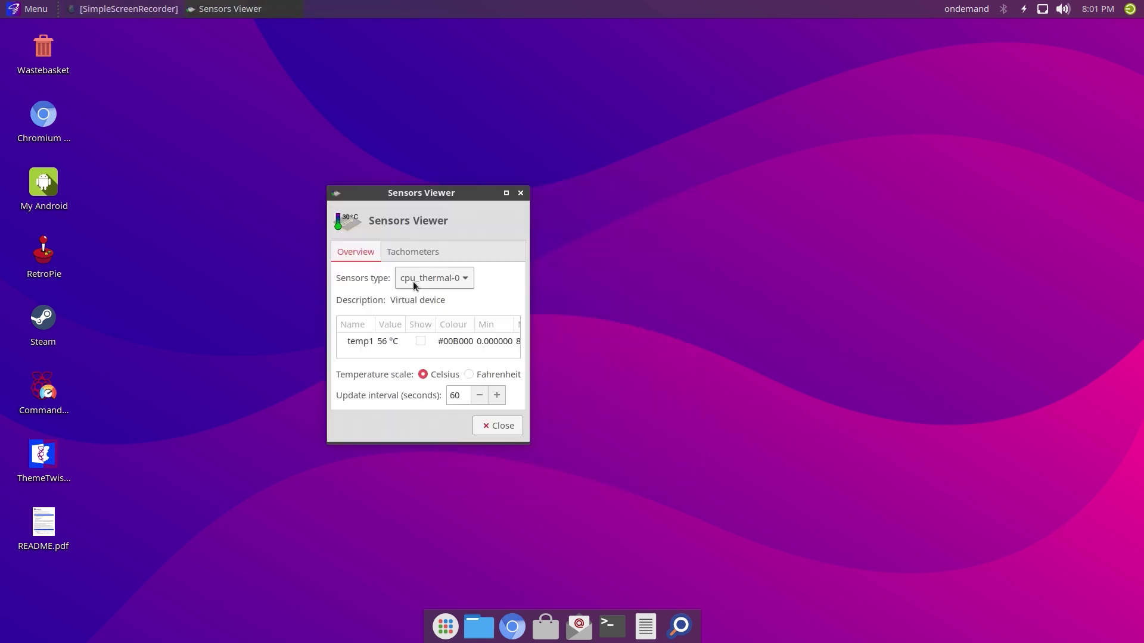
# Switch the sensor type to ACPI, then rpi_volt-0, view Tachometers, and close Sensors Viewer
pyautogui.click(415, 286)
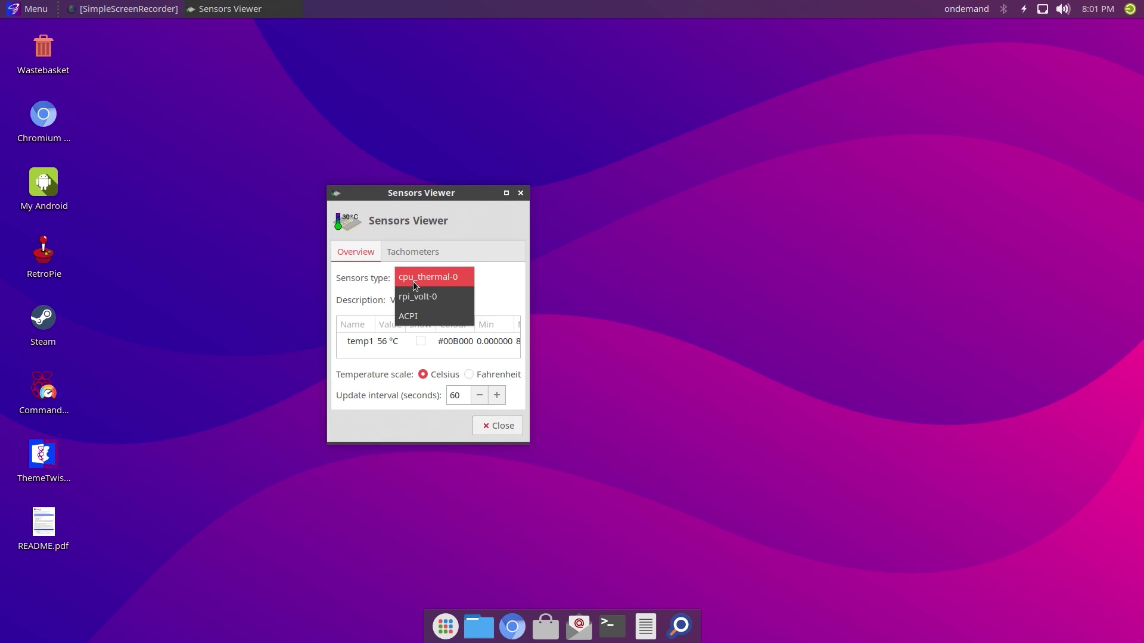
pyautogui.click(414, 281)
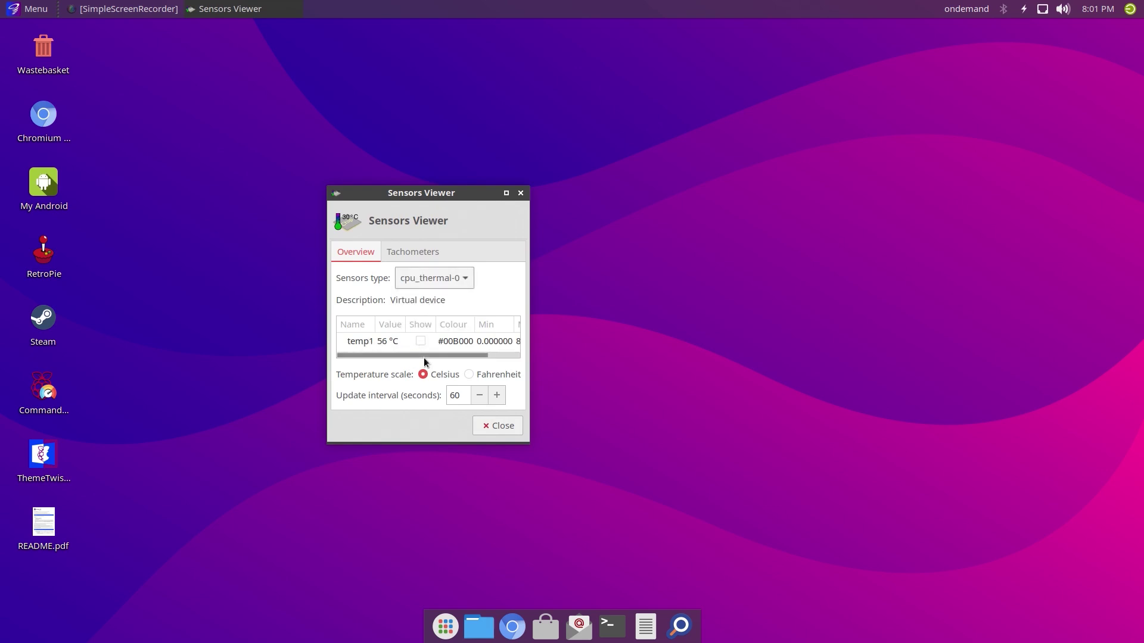
pyautogui.moveTo(477, 356); pyautogui.dragTo(429, 361)
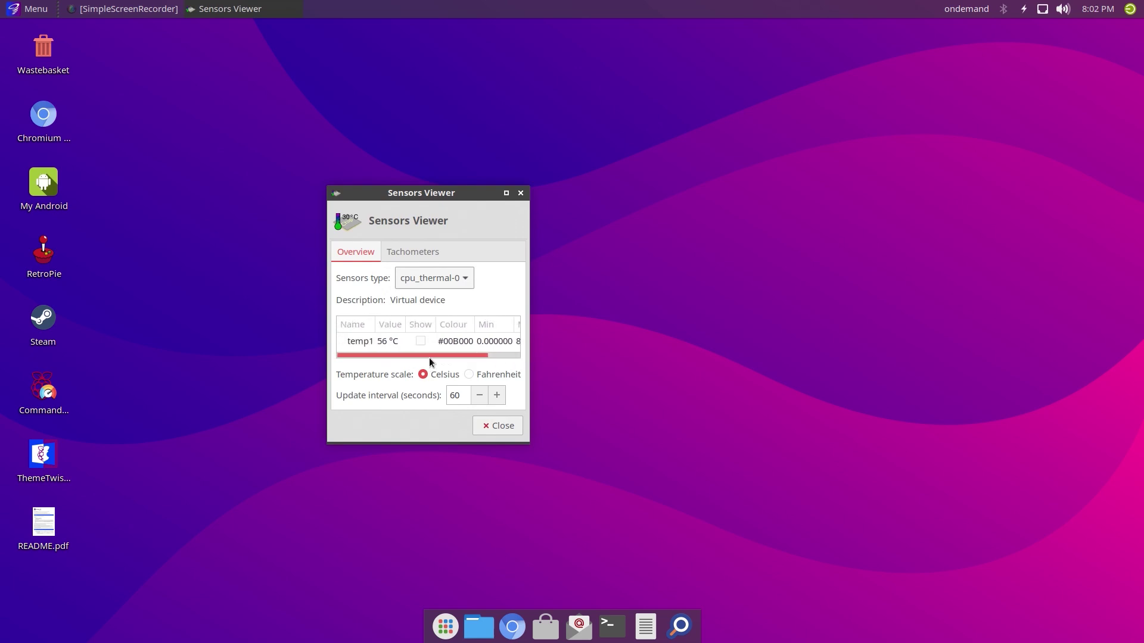
pyautogui.click(434, 277)
pyautogui.click(436, 311)
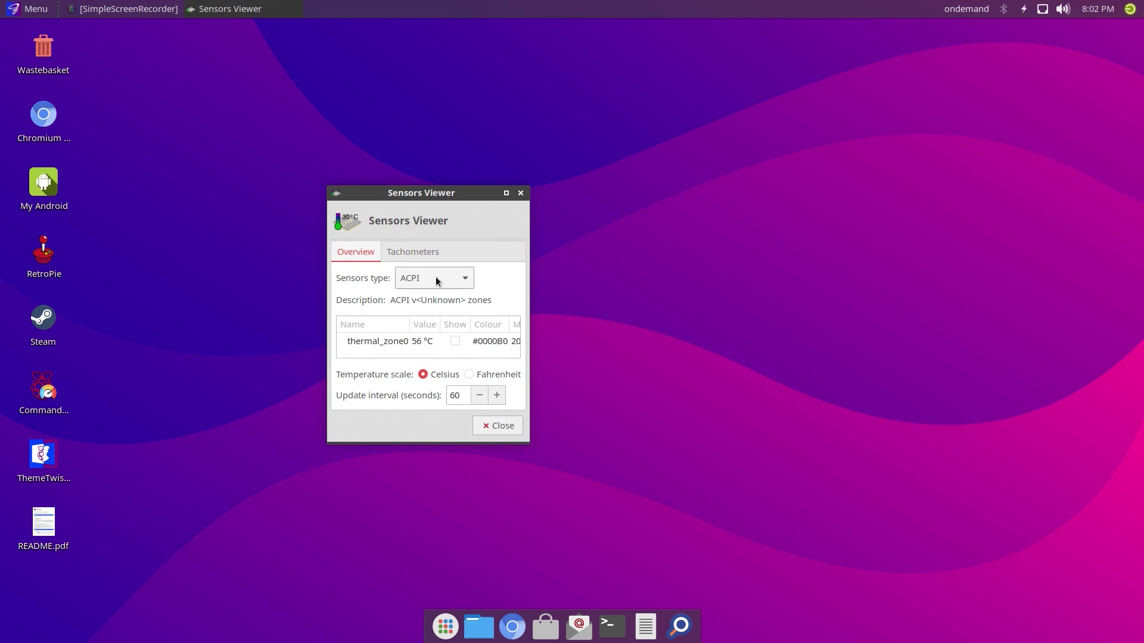
pyautogui.click(435, 276)
pyautogui.click(426, 255)
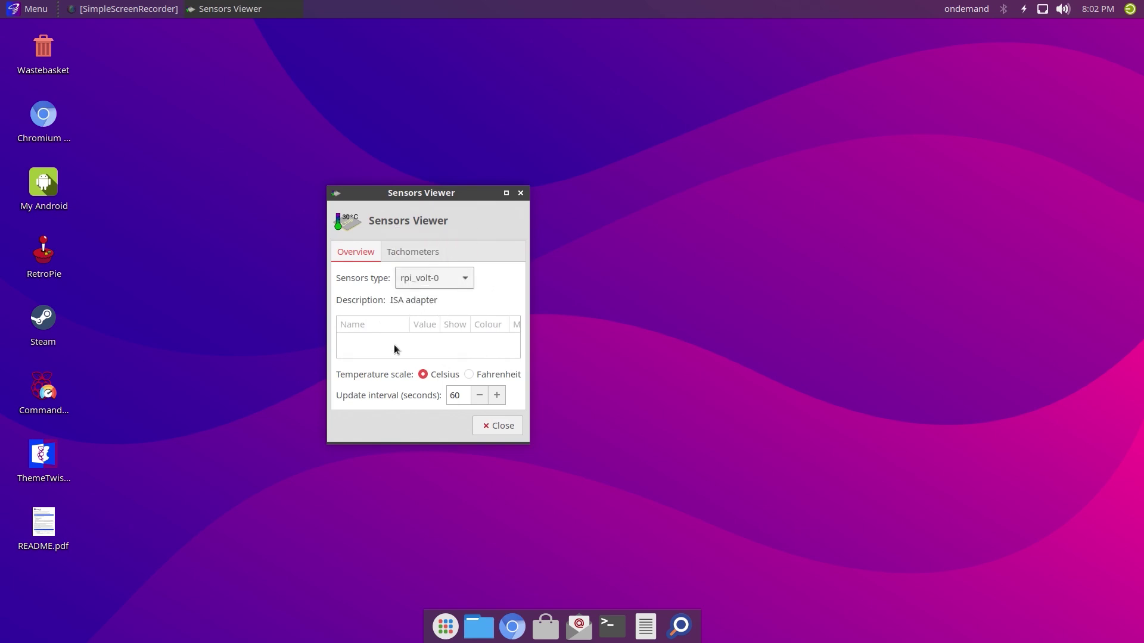
pyautogui.click(406, 250)
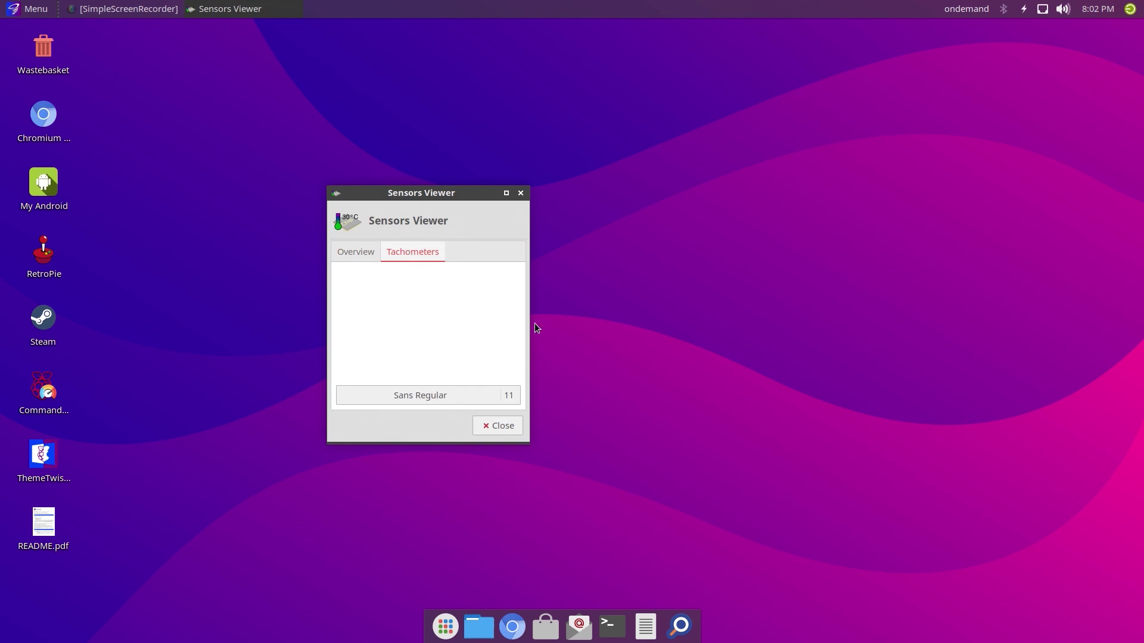
pyautogui.click(490, 426)
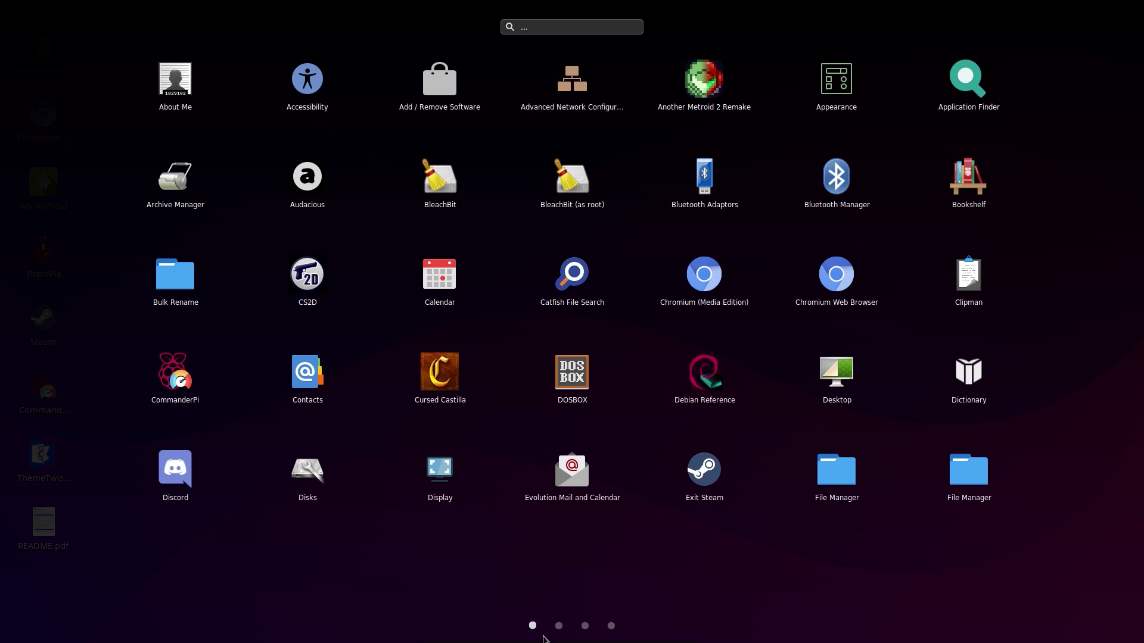
# In a terminal, run uname -a (armv7l) and lsb_release -a, showing Raspbian GNU/Linux 10 buster
pyautogui.click(559, 626)
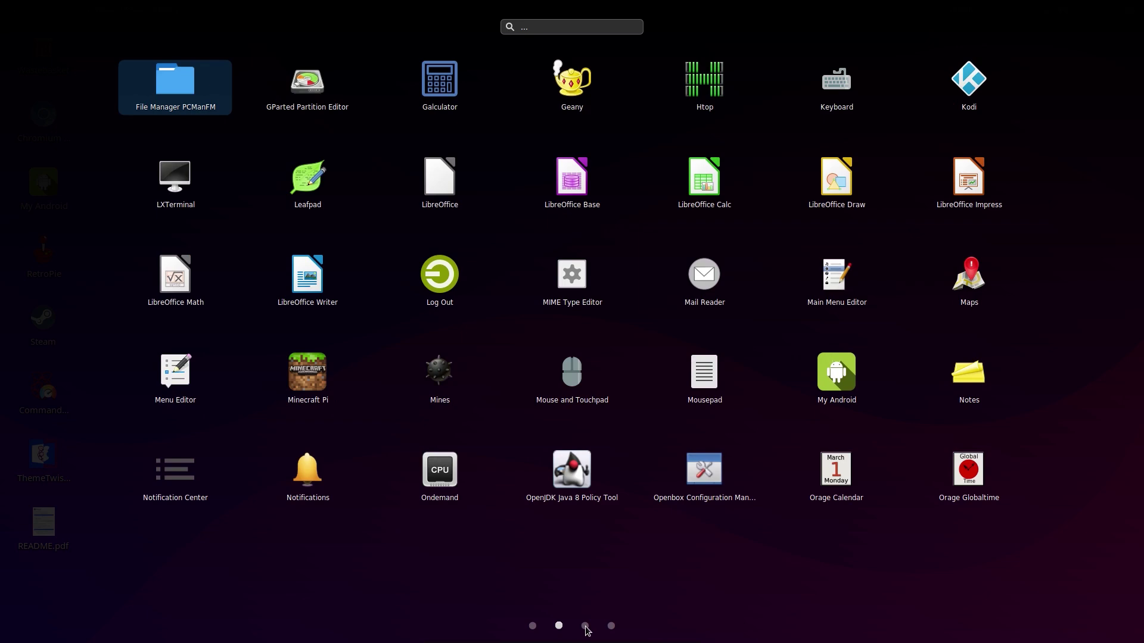
pyautogui.press('Escape')
pyautogui.write('uname -a')
pyautogui.press('Return')
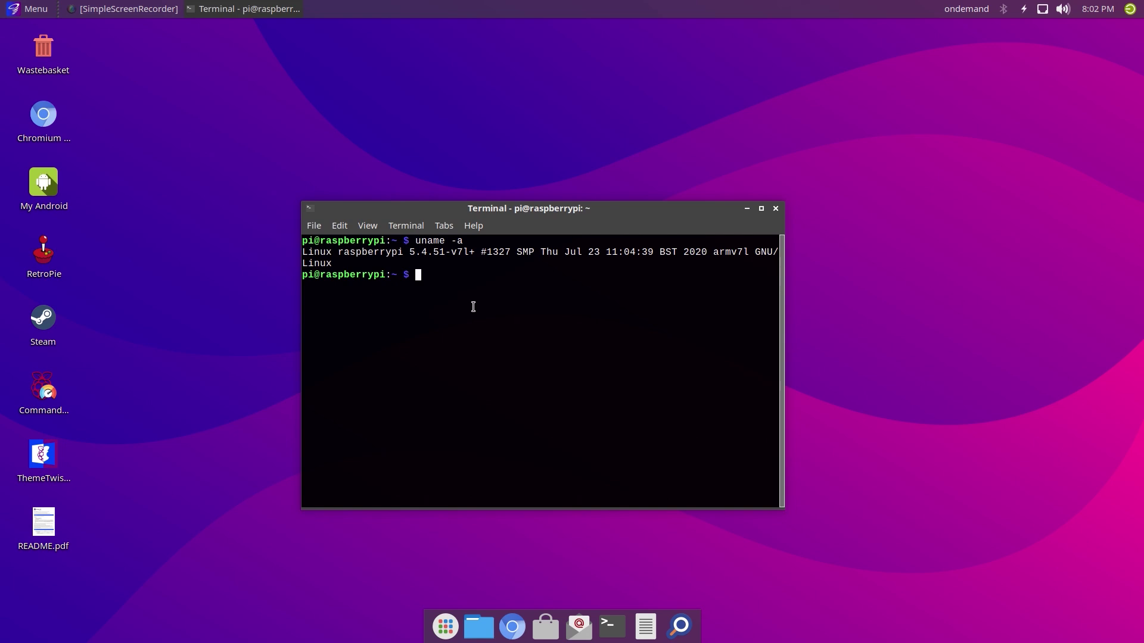
pyautogui.moveTo(714, 252); pyautogui.dragTo(754, 252)
pyautogui.click(478, 371)
pyautogui.write('lsb_release -a')
pyautogui.press('Return')
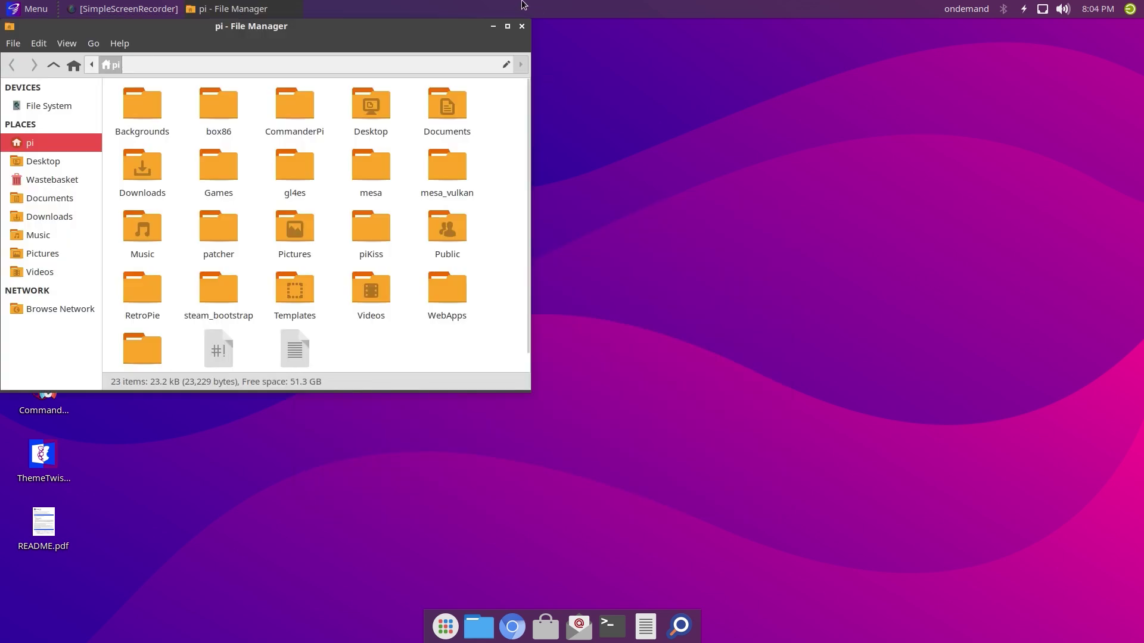
# Maximize the File Manager and select the WebApps folder in the pi home folder
pyautogui.click(507, 28)
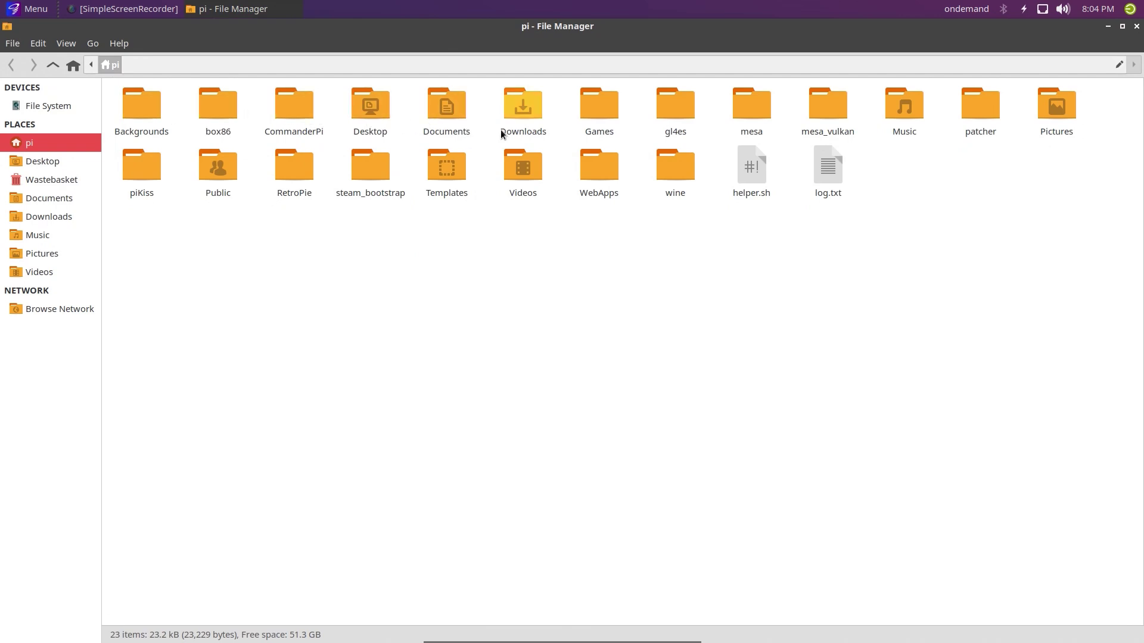
pyautogui.click(609, 173)
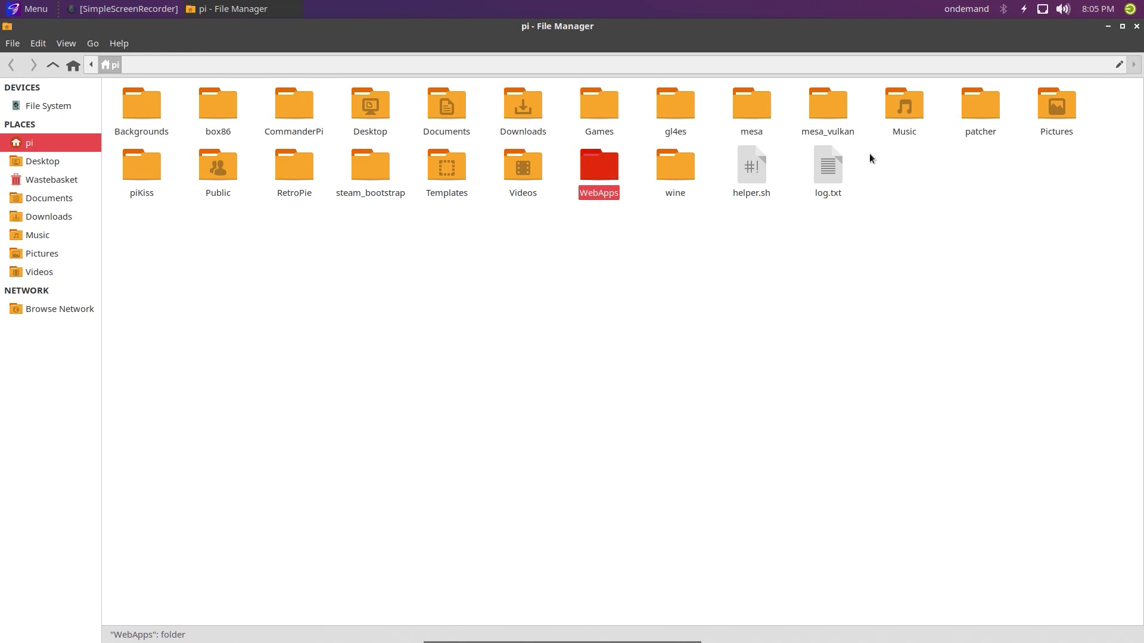
# Minimize the file manager, browse Appearance's icon themes and fonts, and end on TwisterOS icons
pyautogui.click(1108, 26)
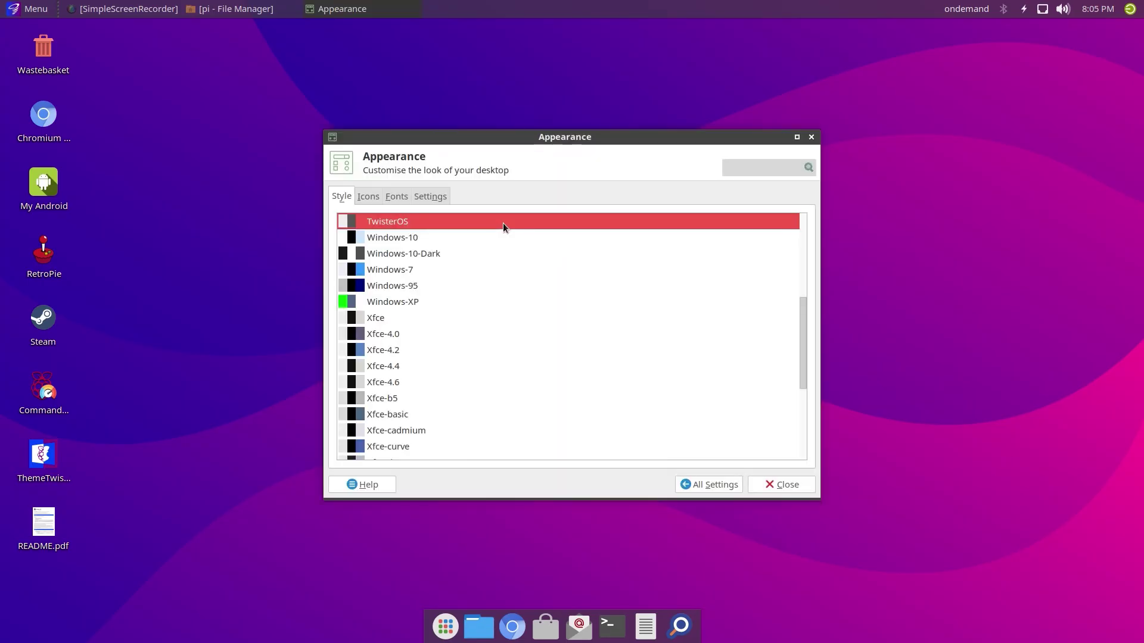
pyautogui.click(365, 195)
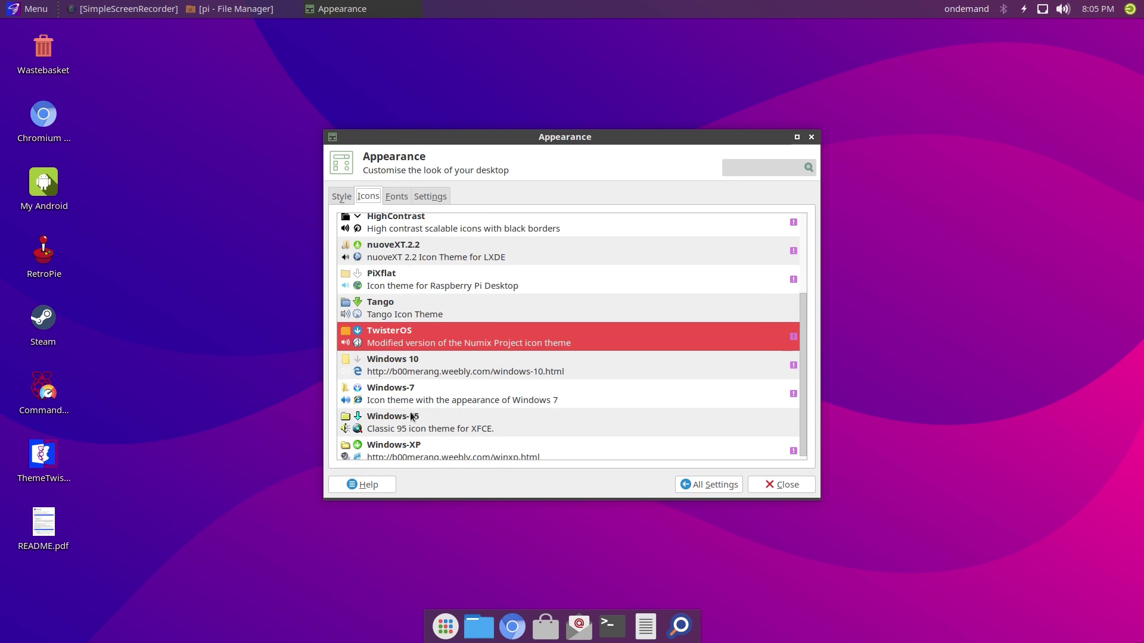
pyautogui.scroll(4, 414, 423)
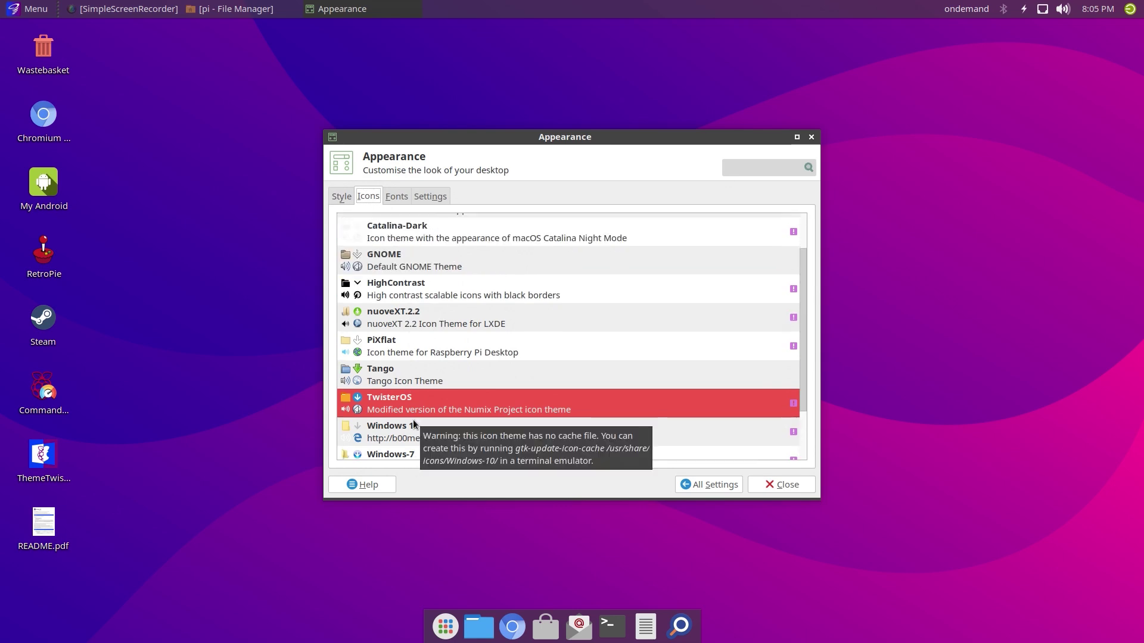
pyautogui.scroll(-4, 413, 420)
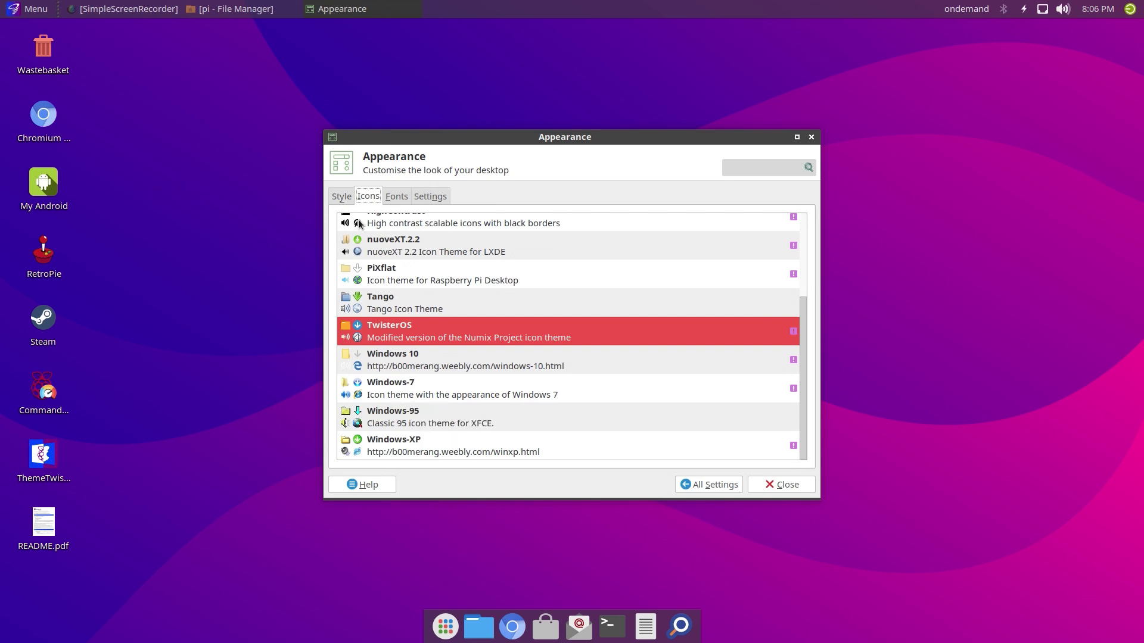
pyautogui.click(407, 192)
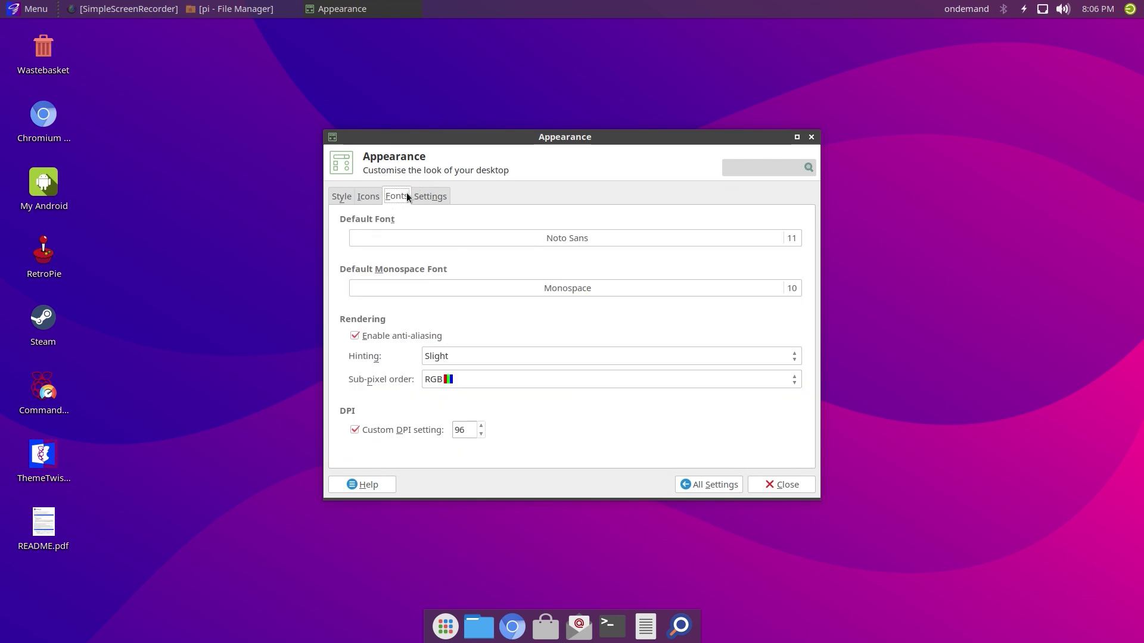
pyautogui.click(366, 195)
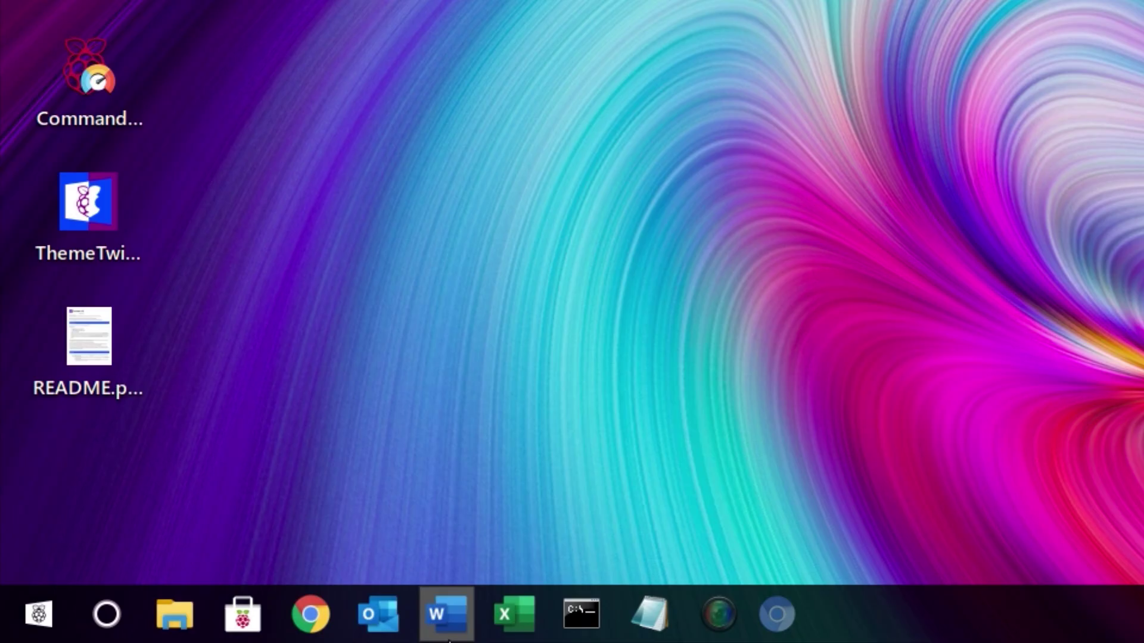
# Launch LibreOffice Writer and show Help > About LibreOffice, version 6.1.5.2
pyautogui.click(448, 640)
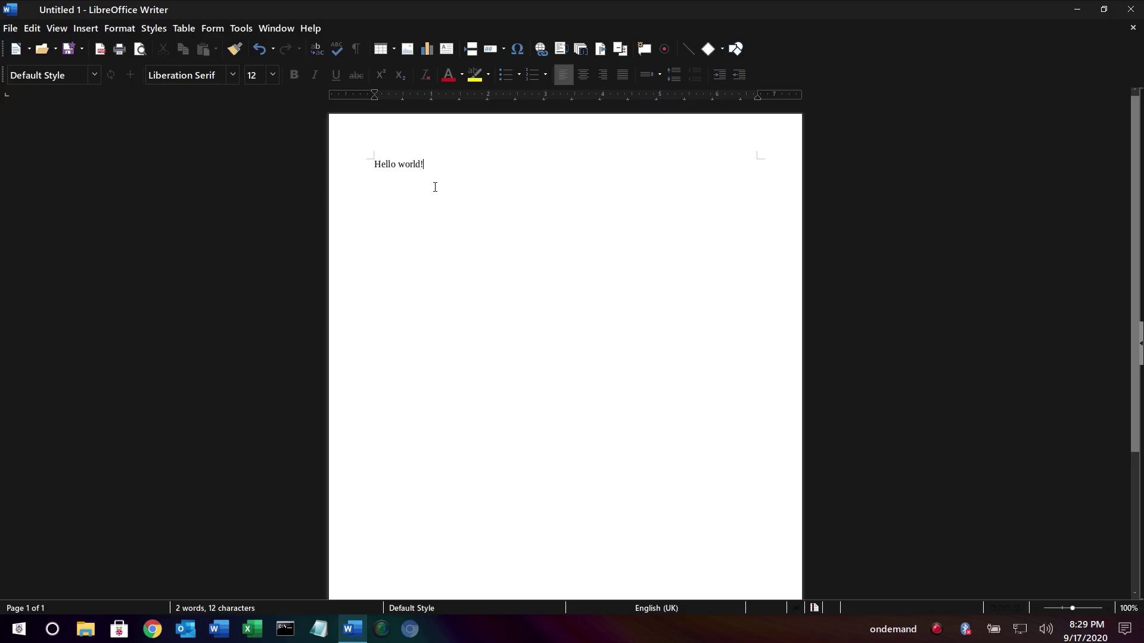
pyautogui.click(306, 29)
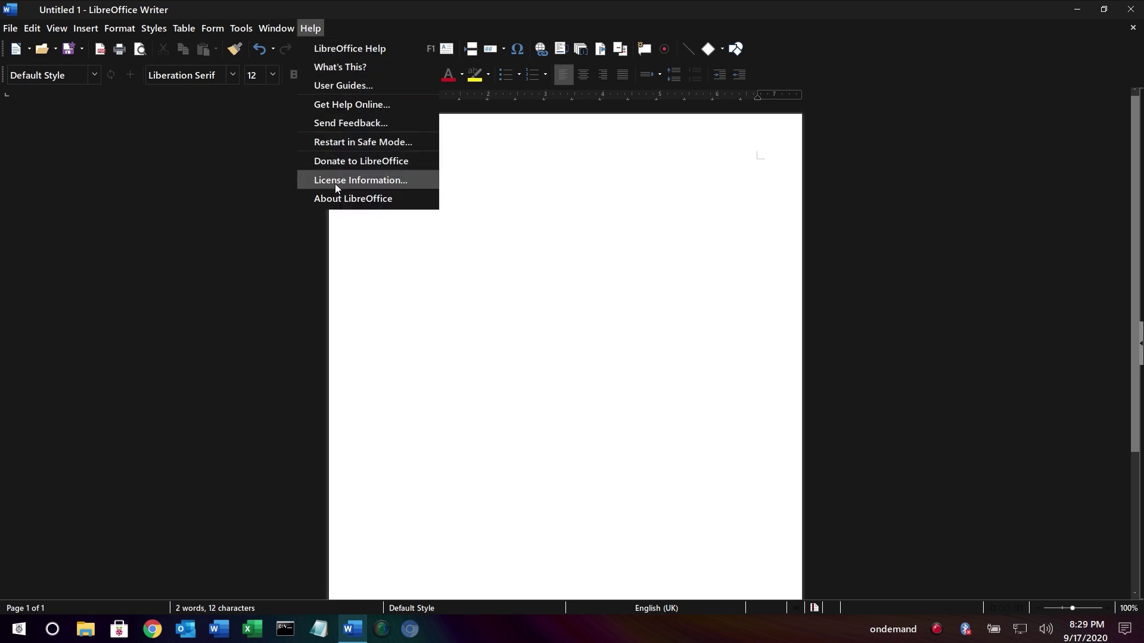
pyautogui.click(338, 202)
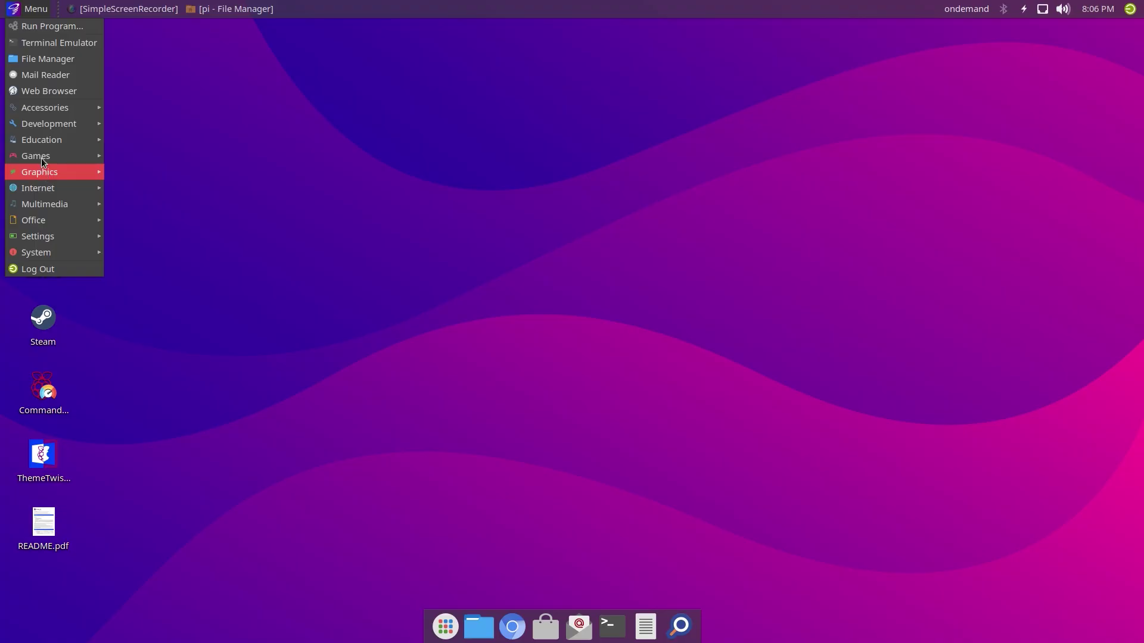
# Launch GNOME Mines from Games and start a 16 × 16 game with 40 mines
pyautogui.moveTo(41, 156)
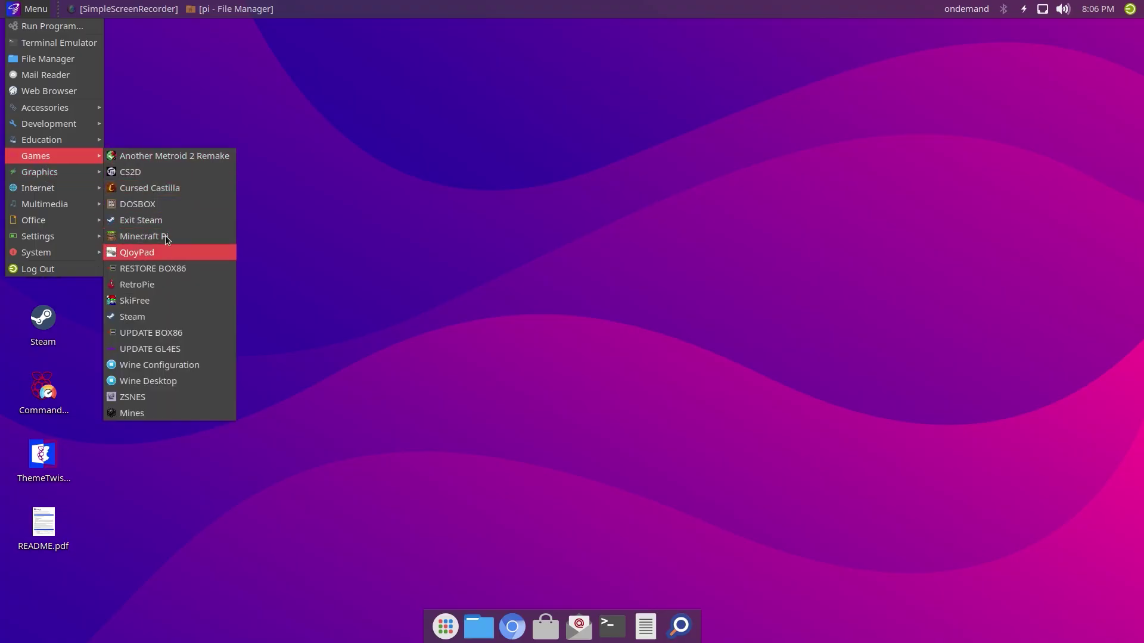
pyautogui.click(158, 413)
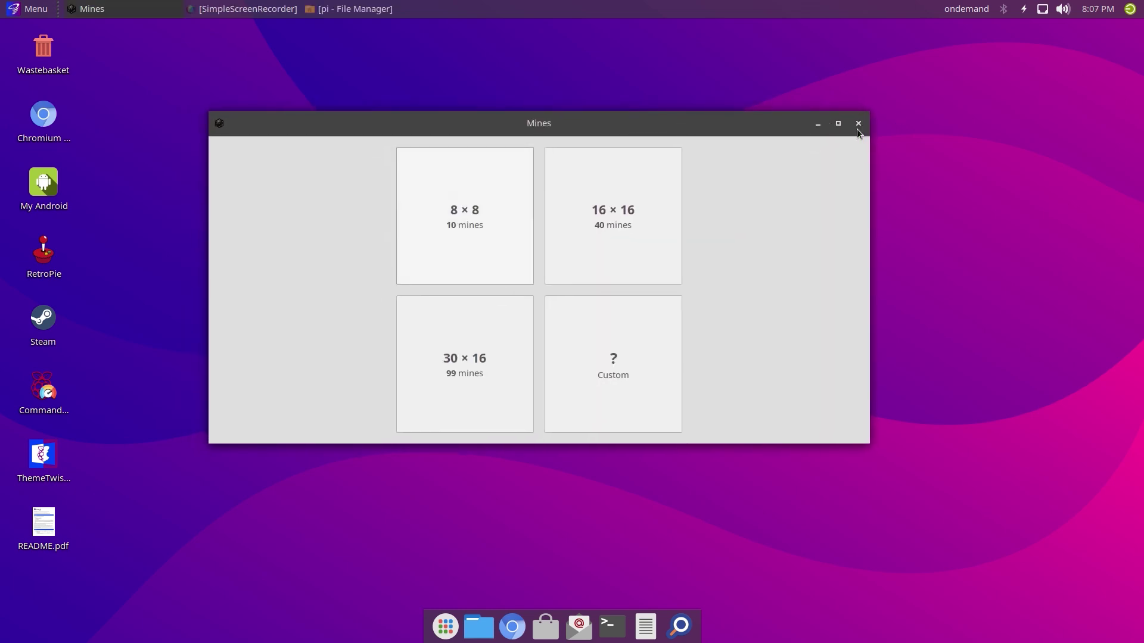
pyautogui.click(838, 123)
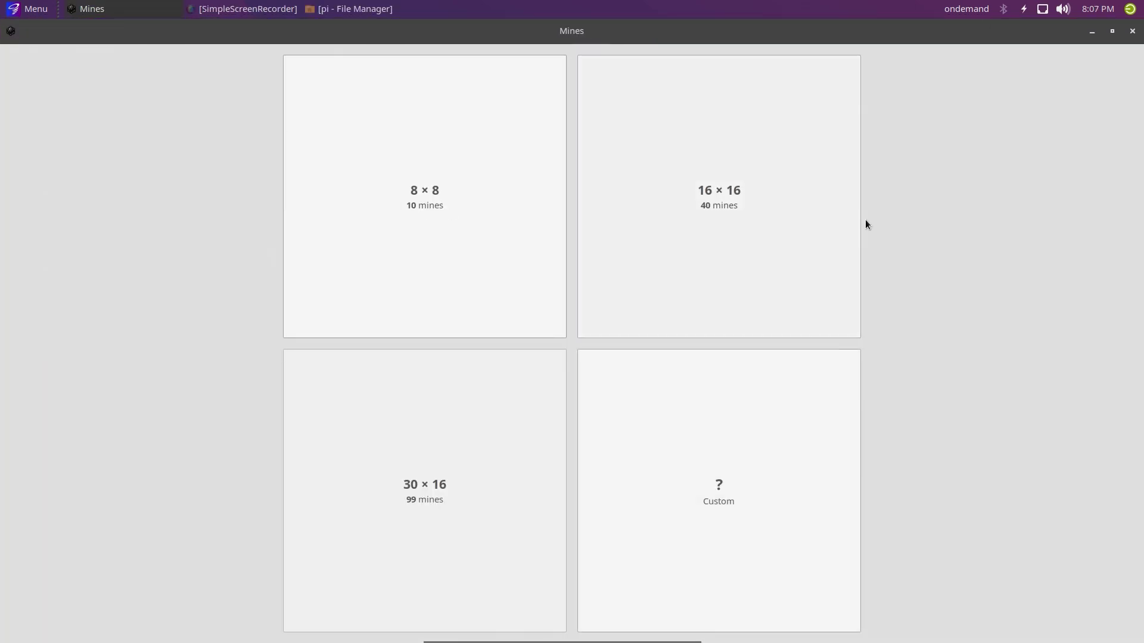
pyautogui.click(1112, 31)
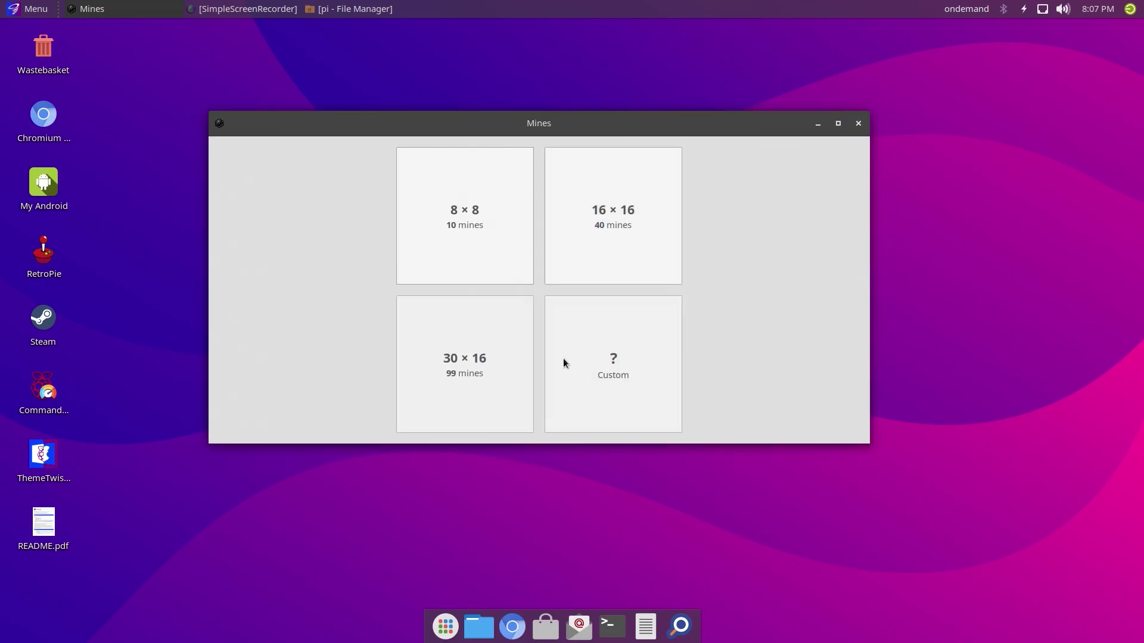
pyautogui.click(656, 210)
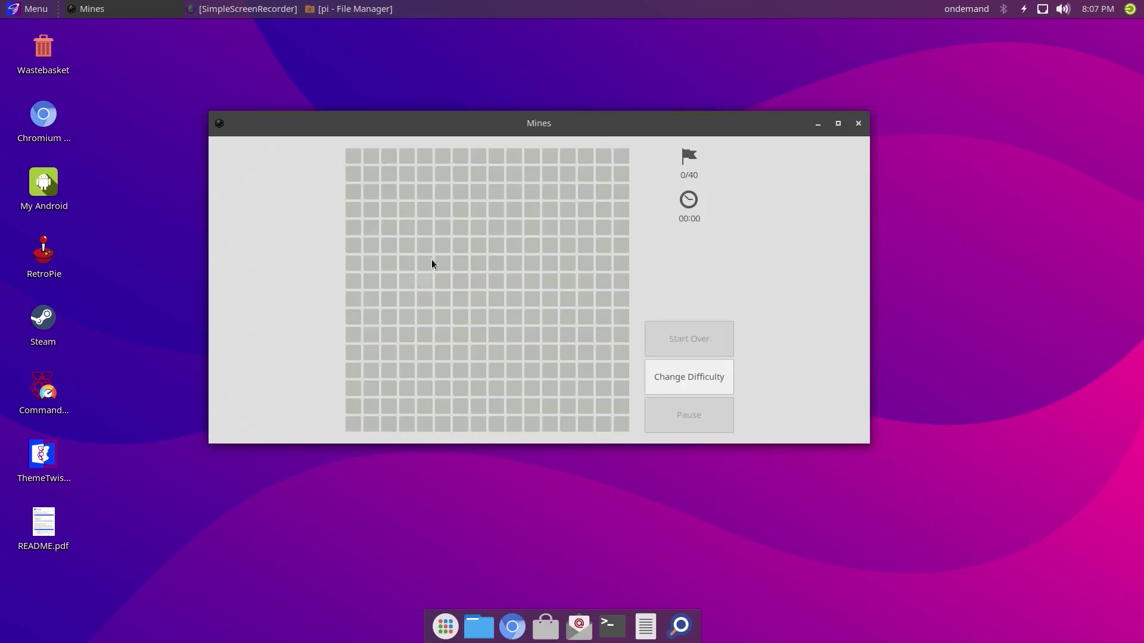
# Uncover a first tile, then cycle flags and question marks on left-edge and inner tiles
pyautogui.click(432, 263)
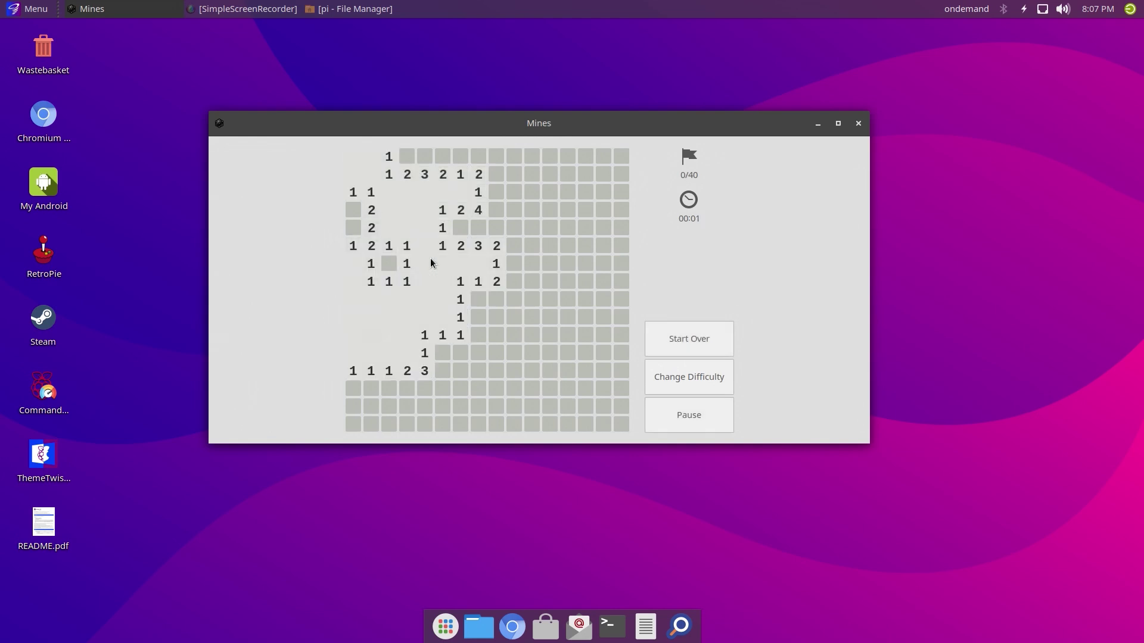
pyautogui.rightClick(351, 212)
pyautogui.rightClick(354, 210)
pyautogui.rightClick(353, 233)
pyautogui.rightClick(353, 232)
pyautogui.rightClick(353, 213)
pyautogui.rightClick(353, 210)
pyautogui.rightClick(353, 211)
pyautogui.rightClick(390, 264)
pyautogui.rightClick(390, 264)
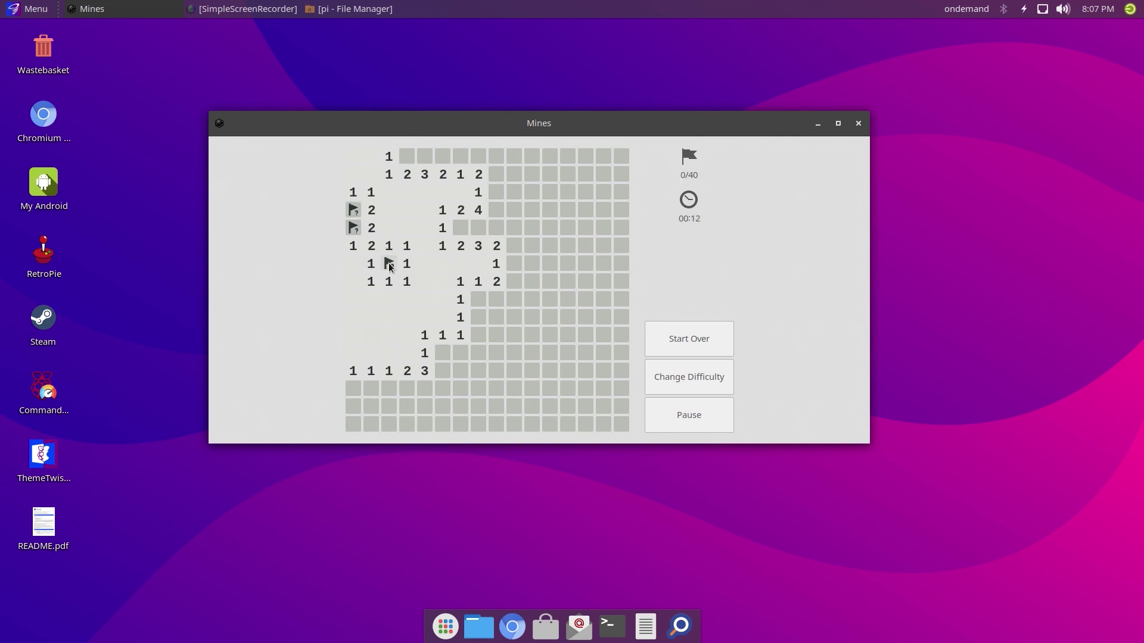
# Flag and question-mark top-row tiles, uncover two safe ones, and question-mark another suspect
pyautogui.rightClick(408, 159)
pyautogui.rightClick(406, 156)
pyautogui.rightClick(407, 156)
pyautogui.rightClick(408, 160)
pyautogui.rightClick(407, 157)
pyautogui.rightClick(427, 157)
pyautogui.rightClick(447, 158)
pyautogui.click(461, 157)
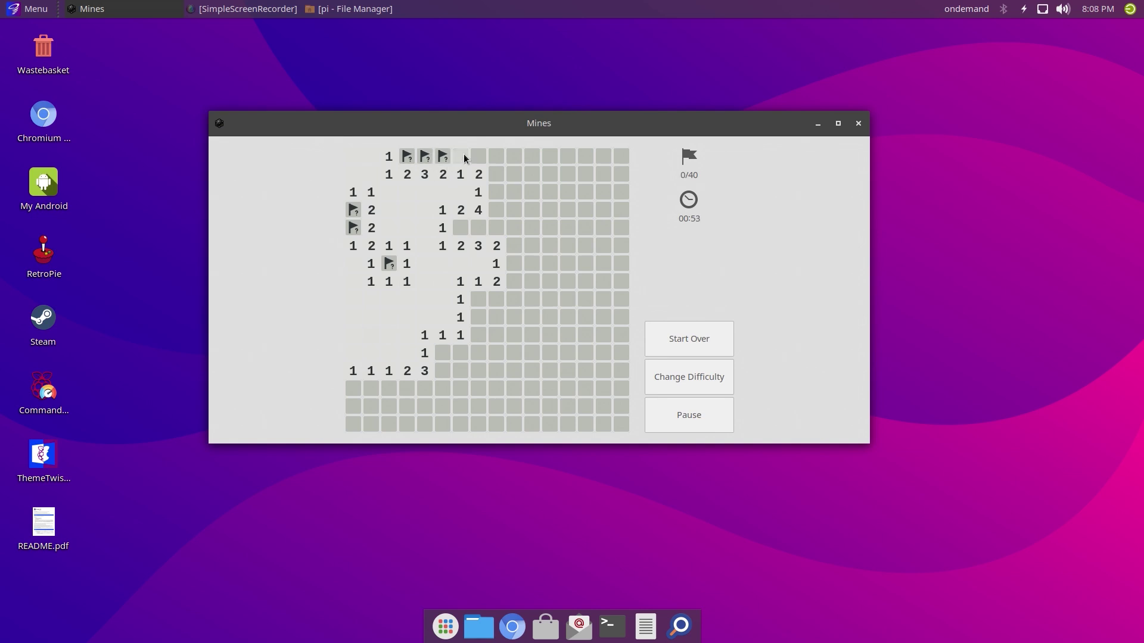
pyautogui.click(479, 159)
pyautogui.rightClick(459, 229)
# Close Mines, then show and dismiss the full-screen grid of installed applications
pyautogui.click(857, 124)
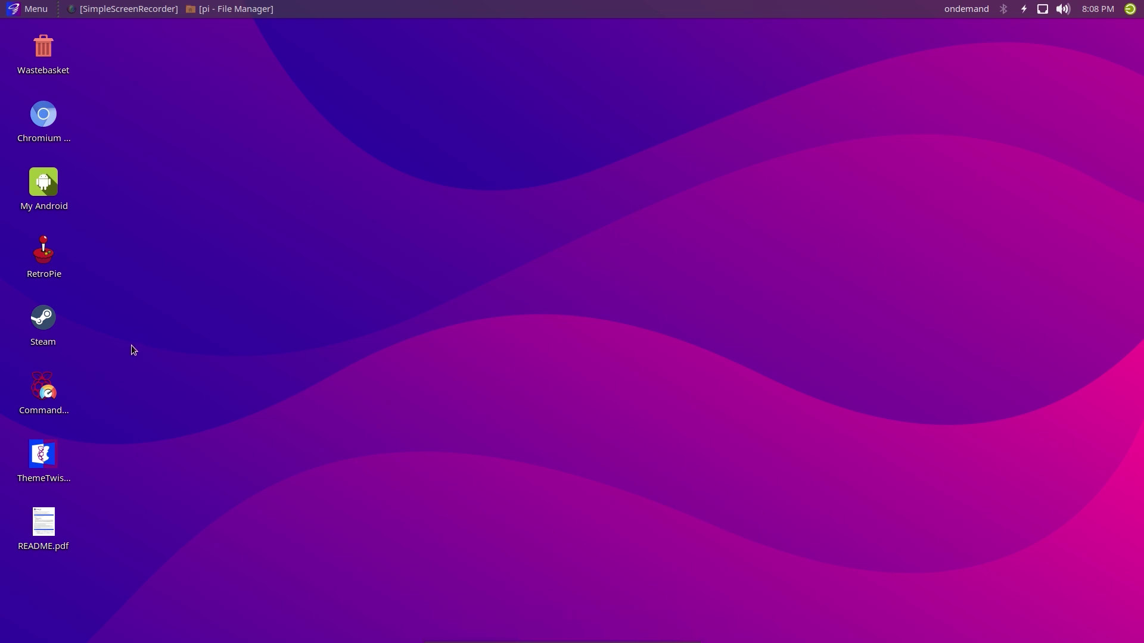
pyautogui.press('super')
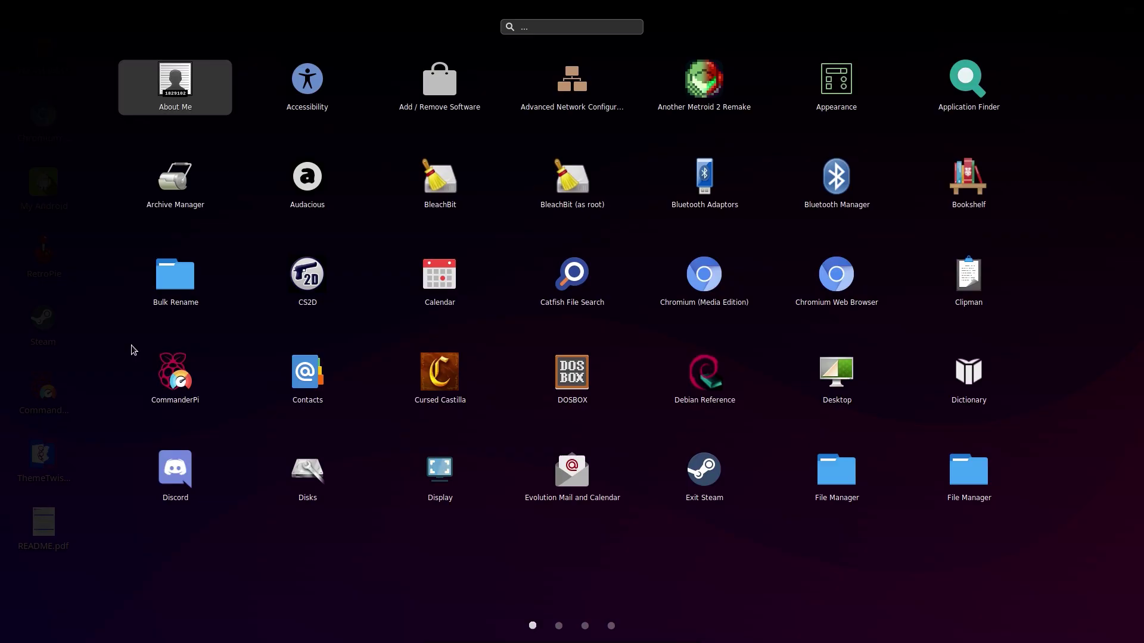
pyautogui.press('Escape')
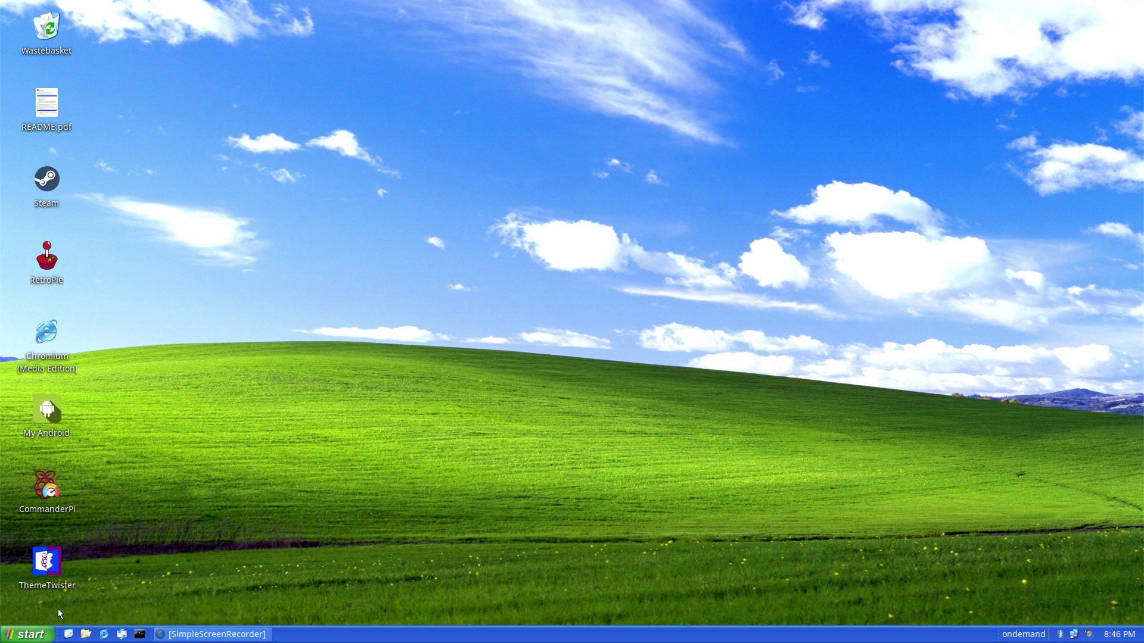
# In the Start menu, view Recent applications, then scroll through All applications
pyautogui.click(22, 638)
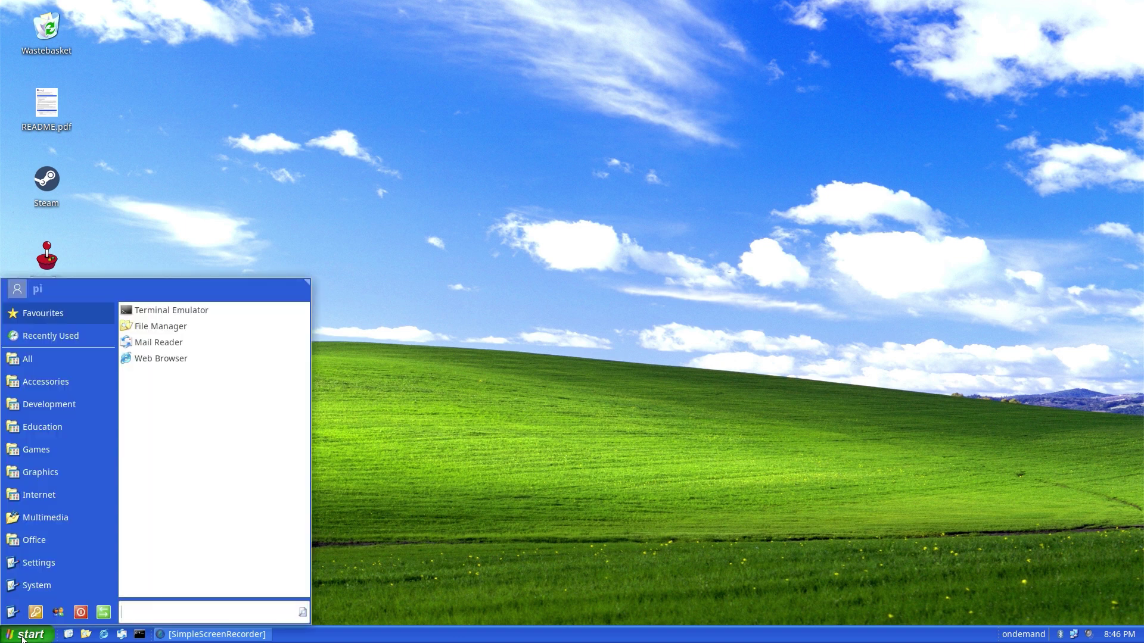
pyautogui.click(54, 331)
pyautogui.click(48, 361)
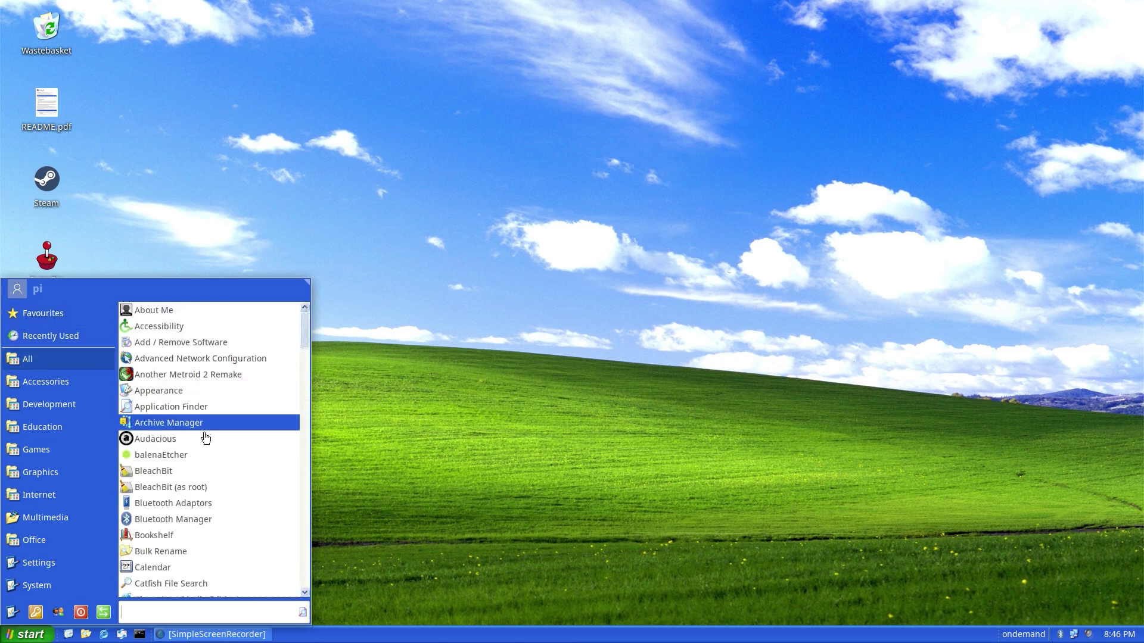
pyautogui.scroll(-2, 204, 435)
pyautogui.scroll(-3, 206, 439)
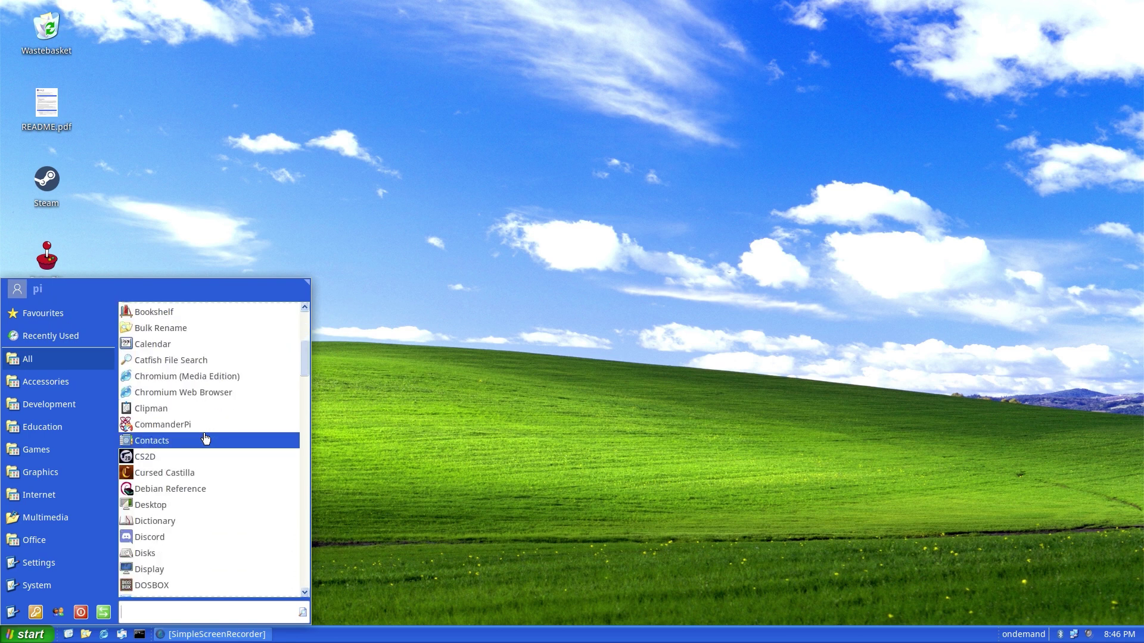
pyautogui.scroll(-7, 206, 439)
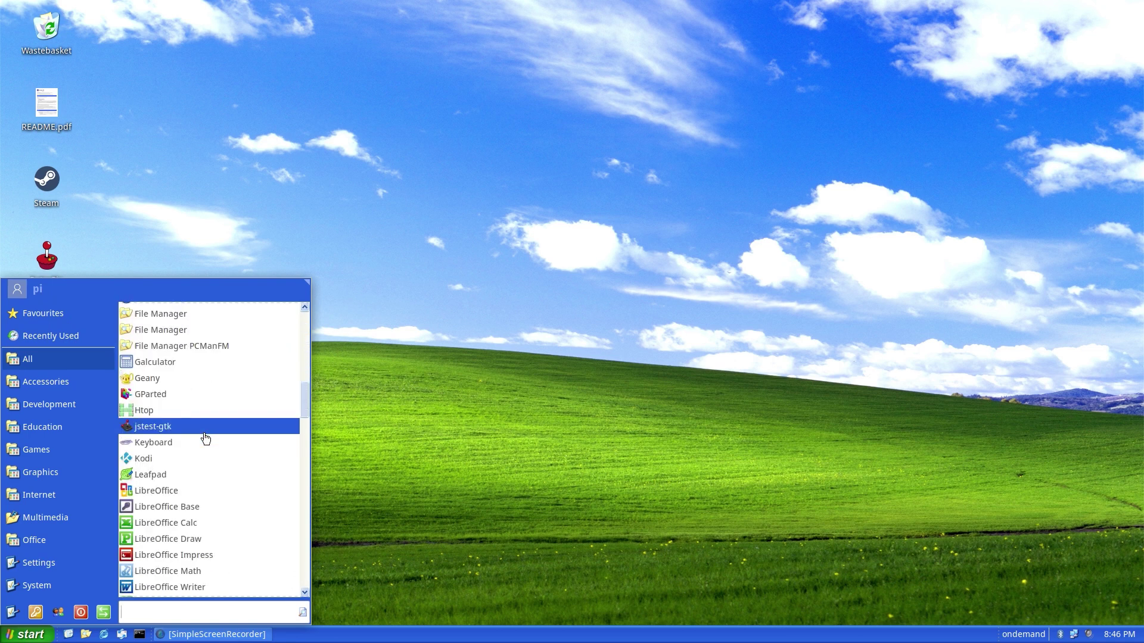
pyautogui.scroll(-3, 205, 439)
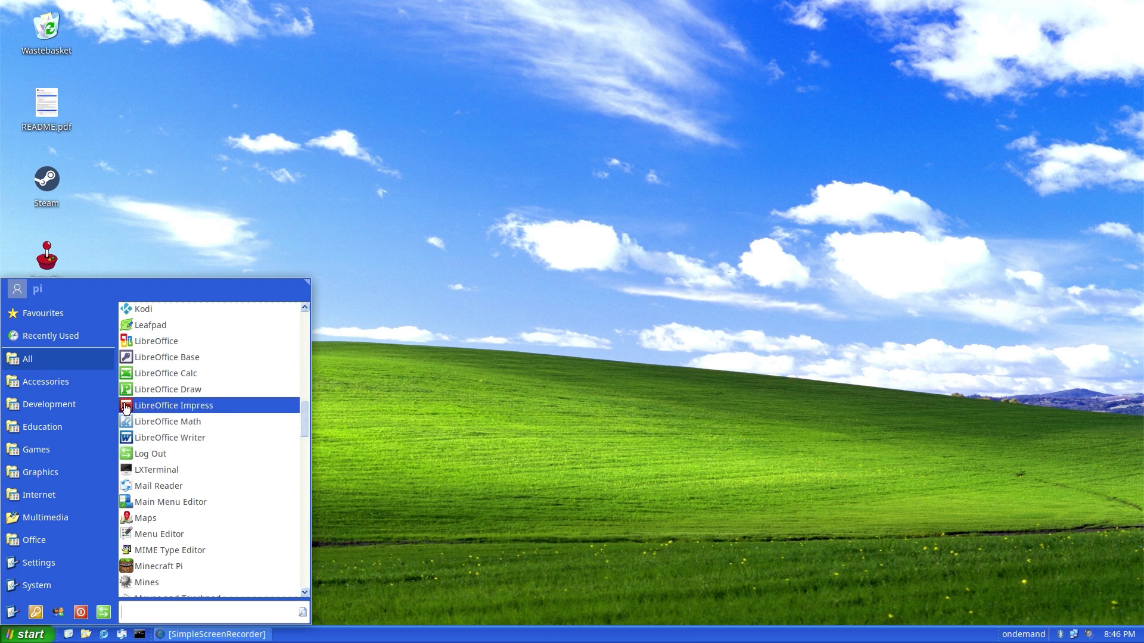
# Step through the Accessories, Development, Education, Games, Graphics, Internet, Multimedia and Office categories
pyautogui.click(90, 389)
pyautogui.click(82, 405)
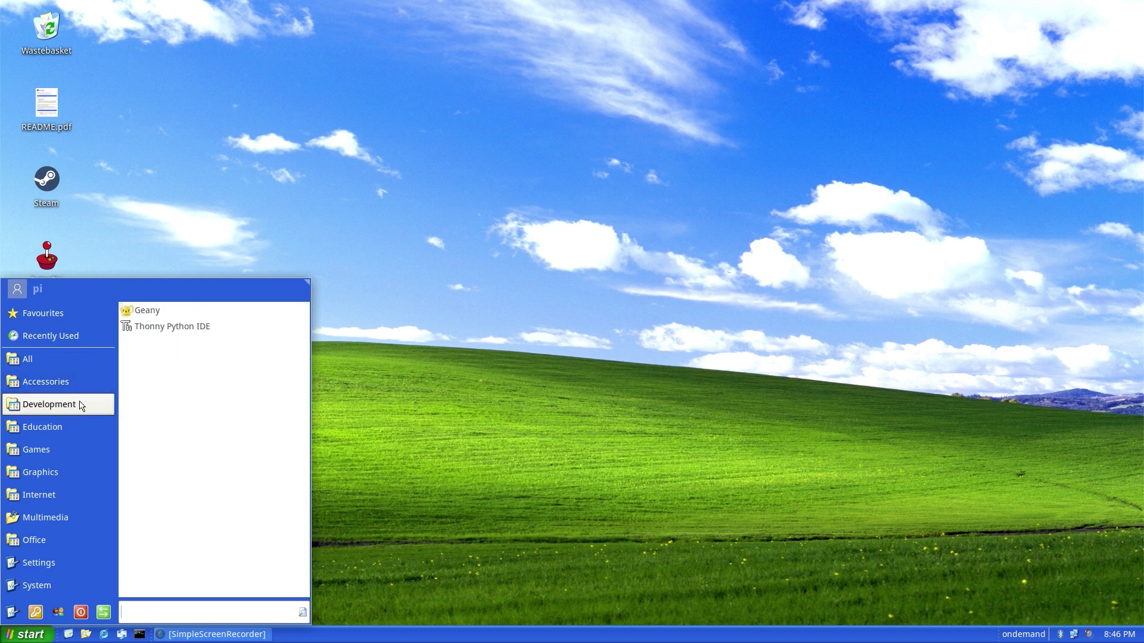
pyautogui.click(78, 430)
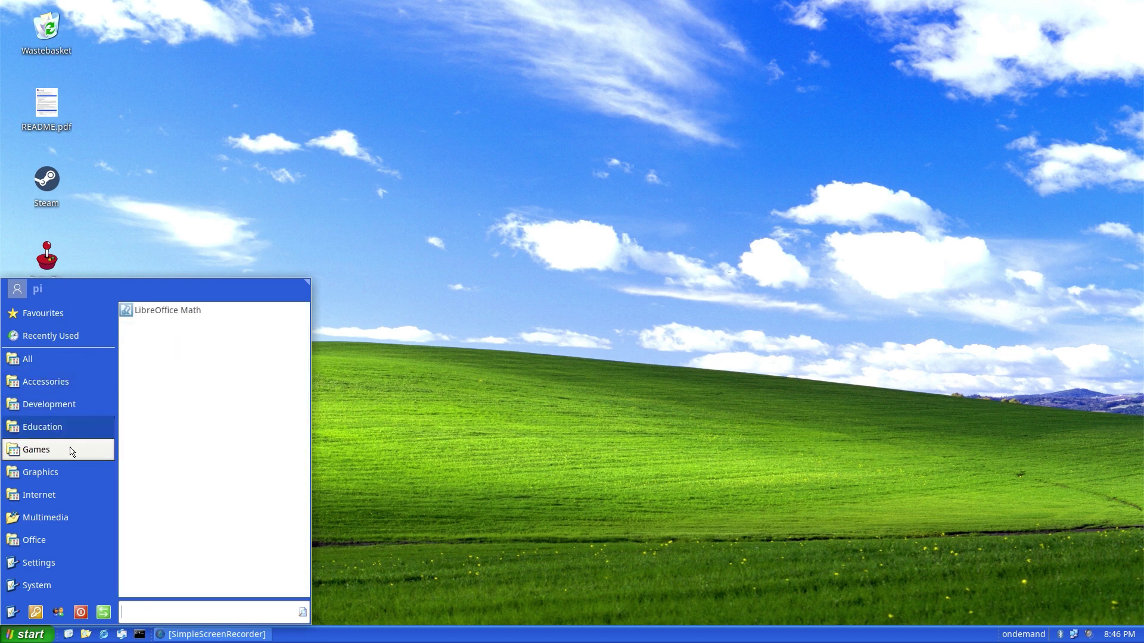
pyautogui.click(71, 451)
pyautogui.click(65, 478)
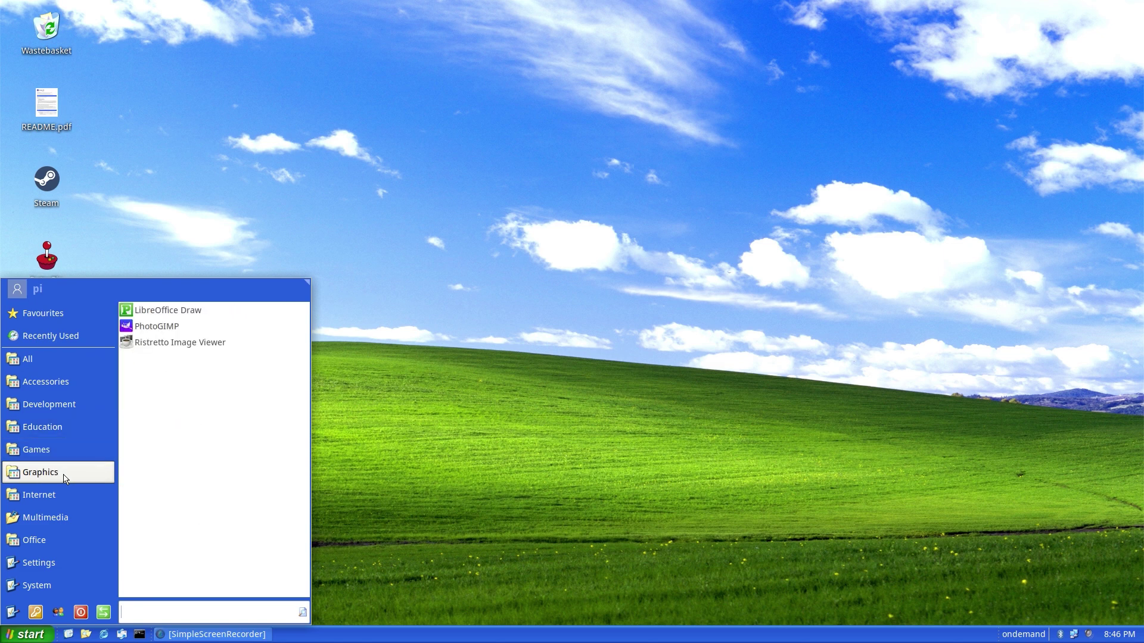
pyautogui.click(64, 490)
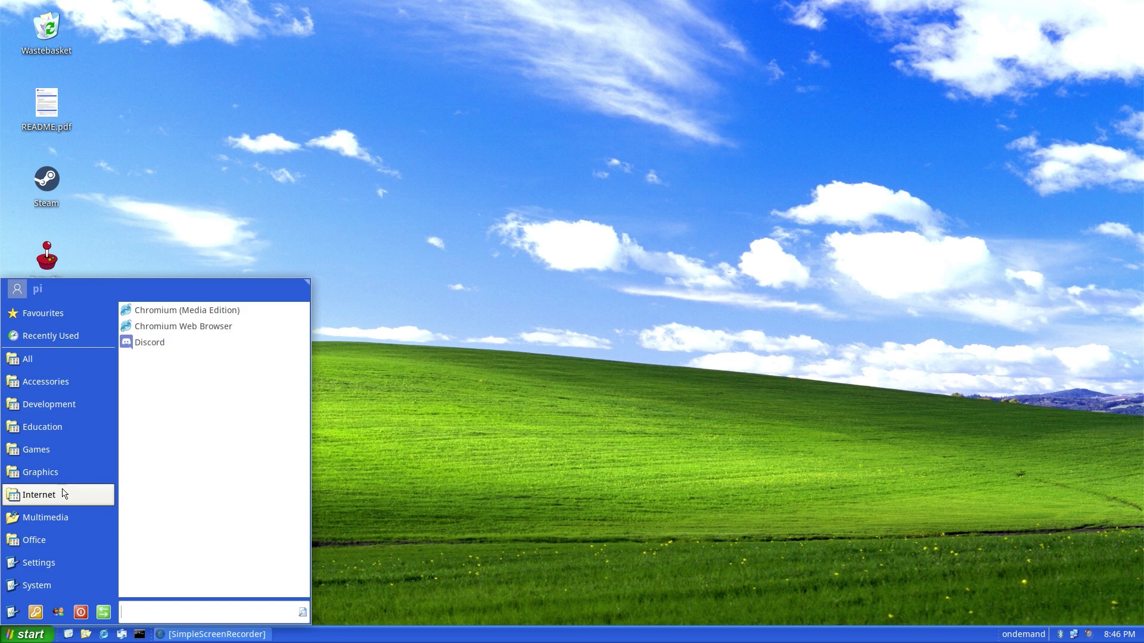
pyautogui.click(65, 516)
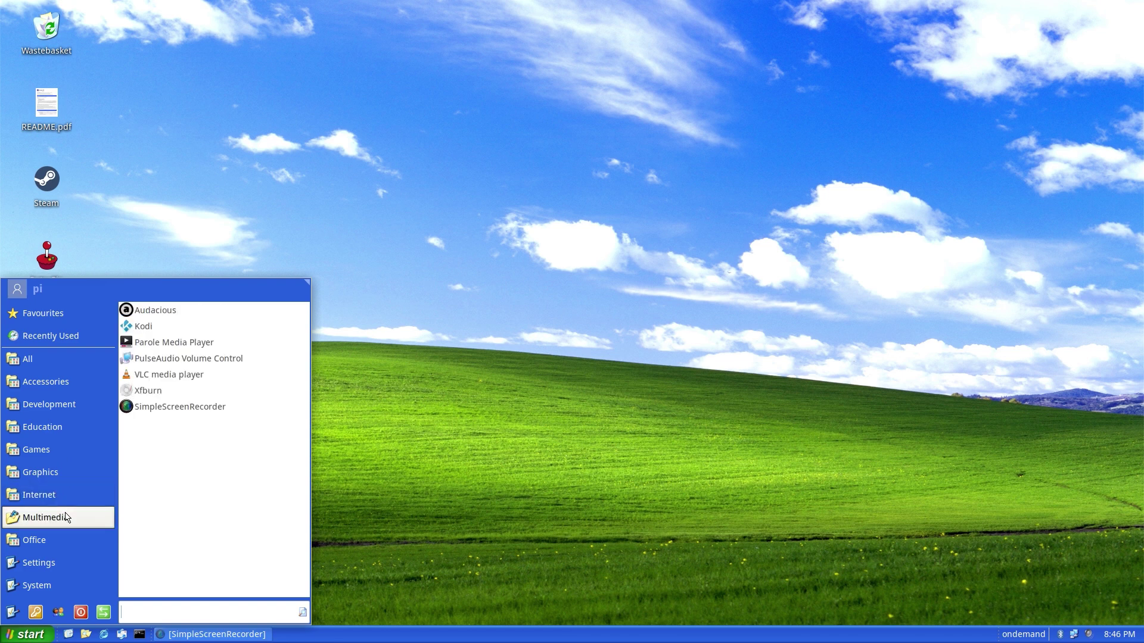
pyautogui.click(51, 540)
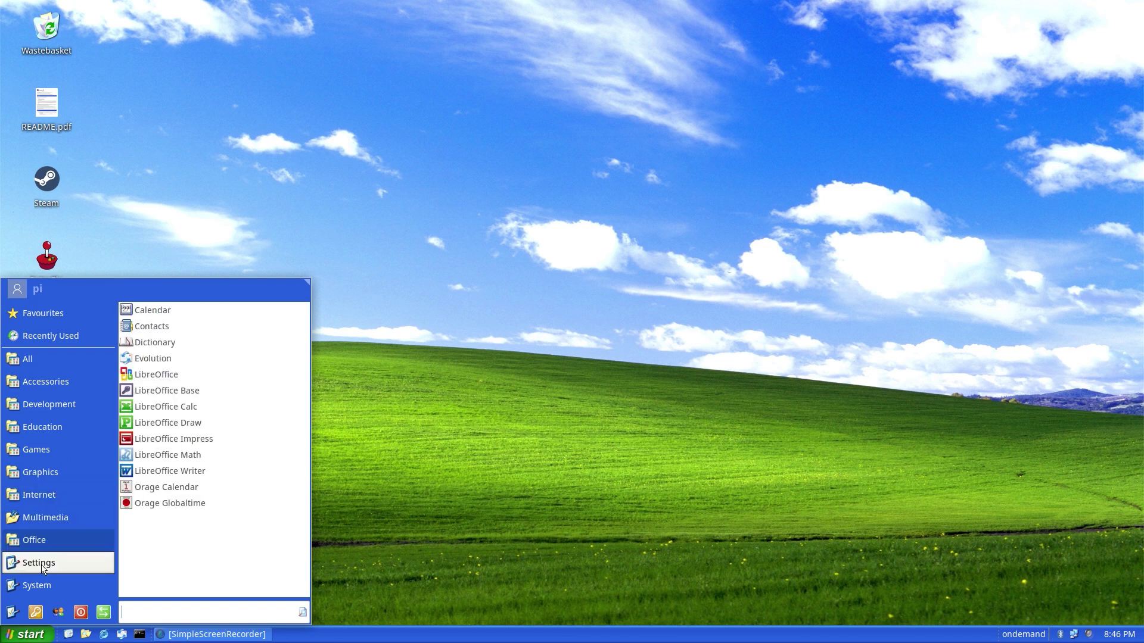
# Launch Screensaver from the Settings category and view its Advanced options
pyautogui.click(42, 567)
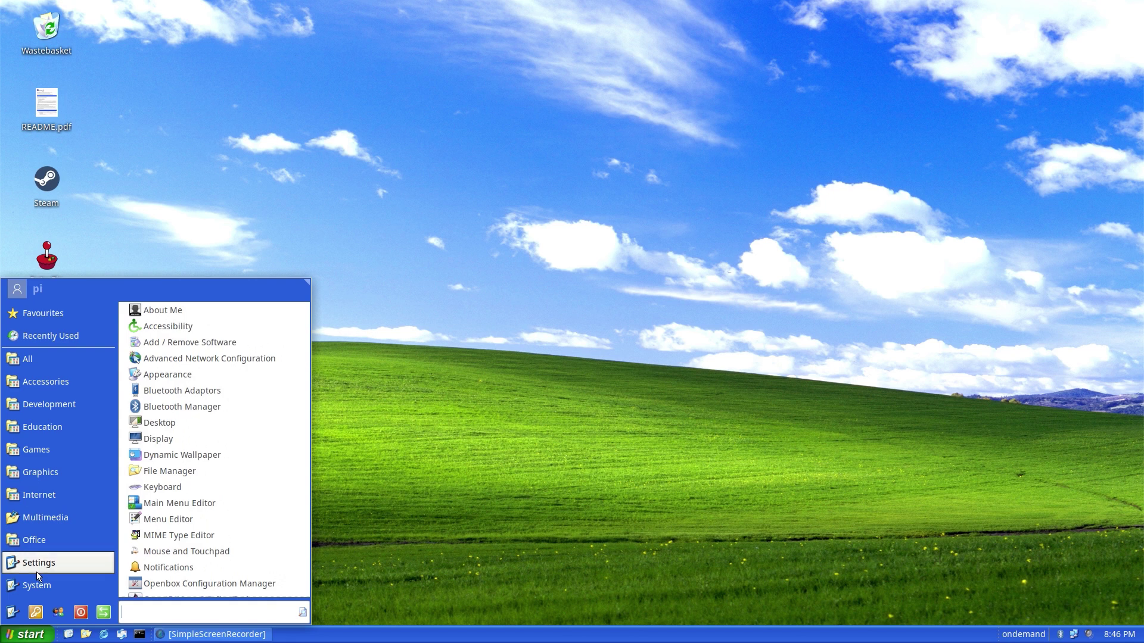
pyautogui.scroll(-1, 226, 528)
pyautogui.scroll(-10, 226, 529)
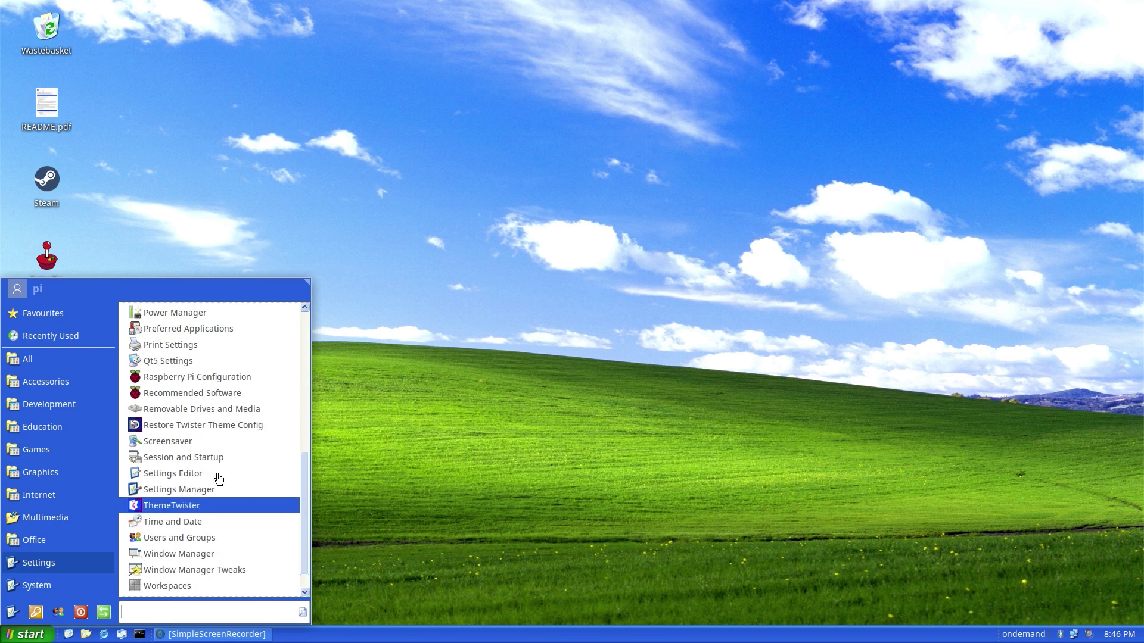
pyautogui.click(203, 442)
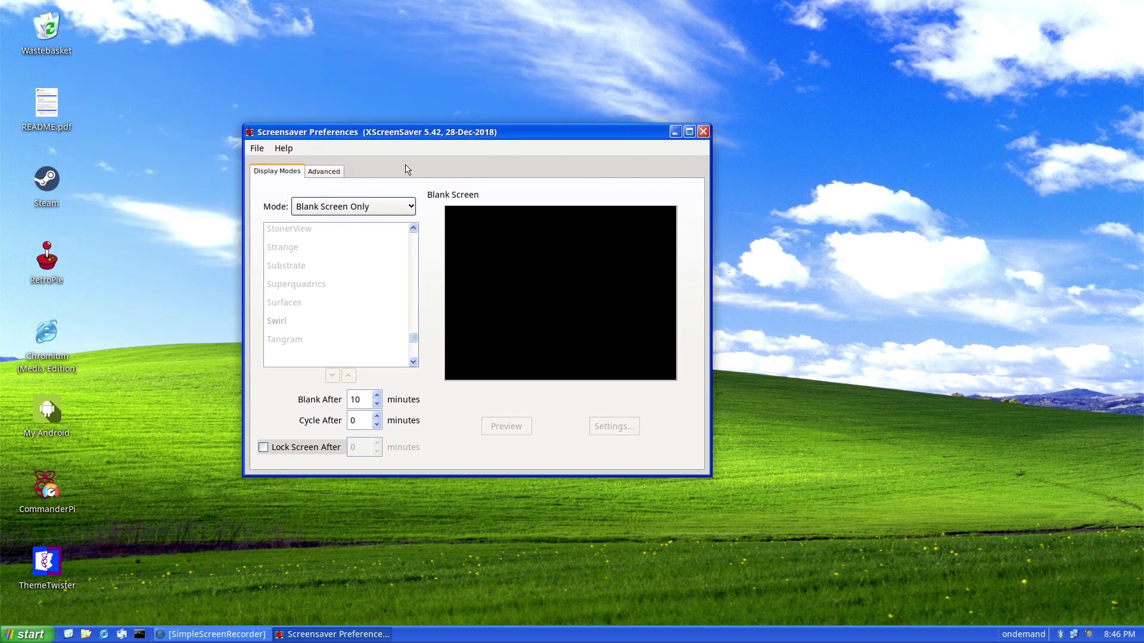
pyautogui.click(317, 173)
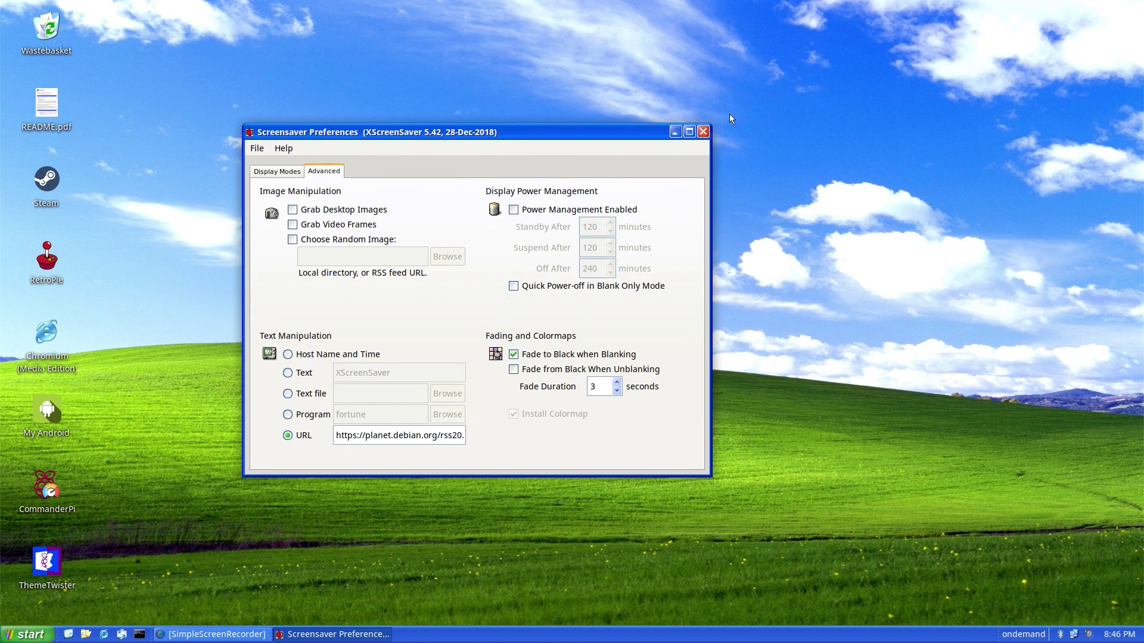
pyautogui.click(702, 131)
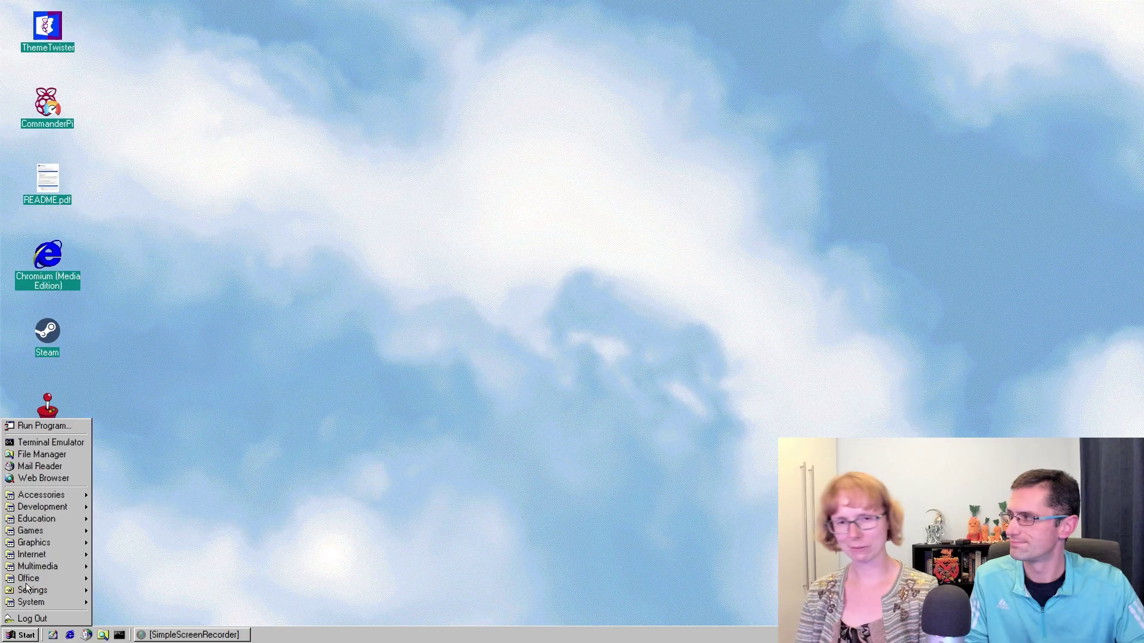
pyautogui.moveTo(24, 497)
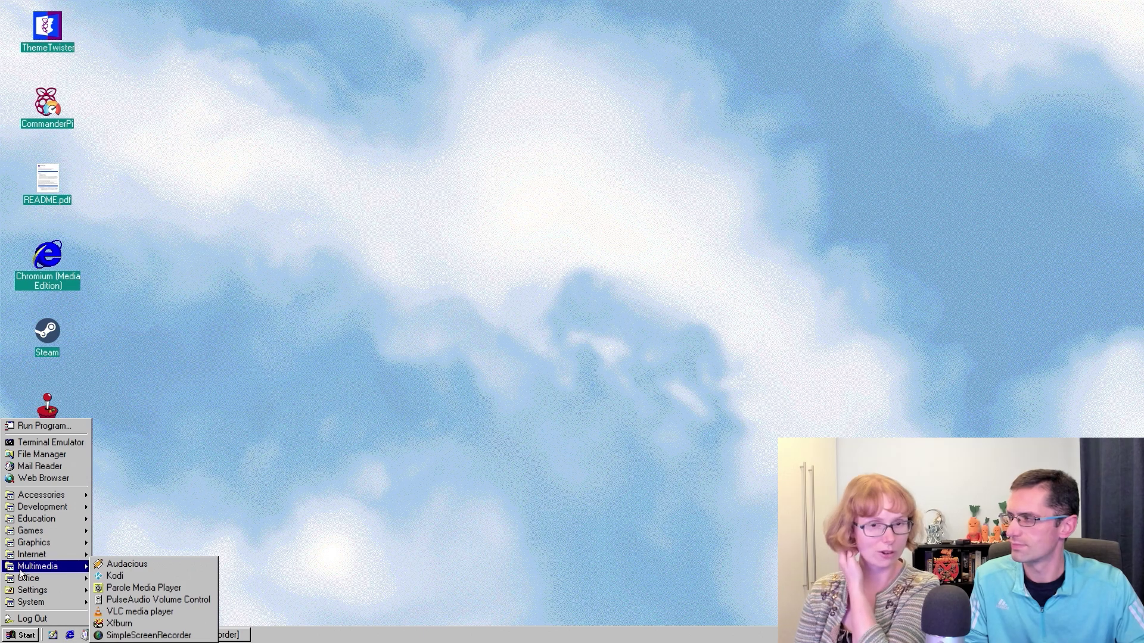
pyautogui.moveTo(24, 596)
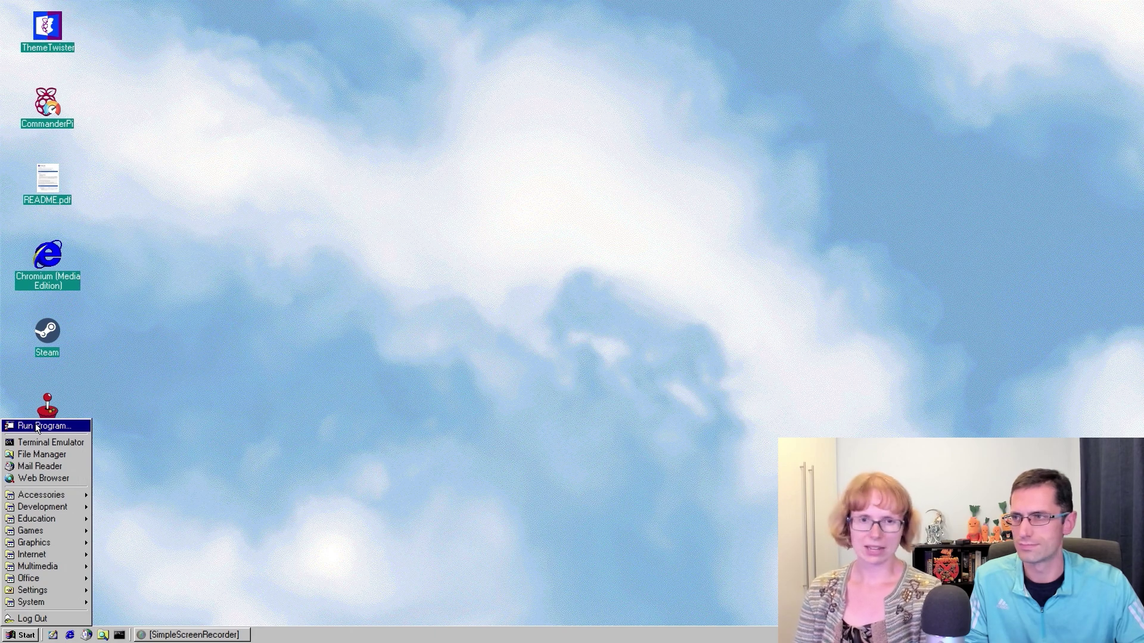
# Search for 'book' in the Application Finder and launch Bookshelf
pyautogui.click(37, 426)
pyautogui.write('book')
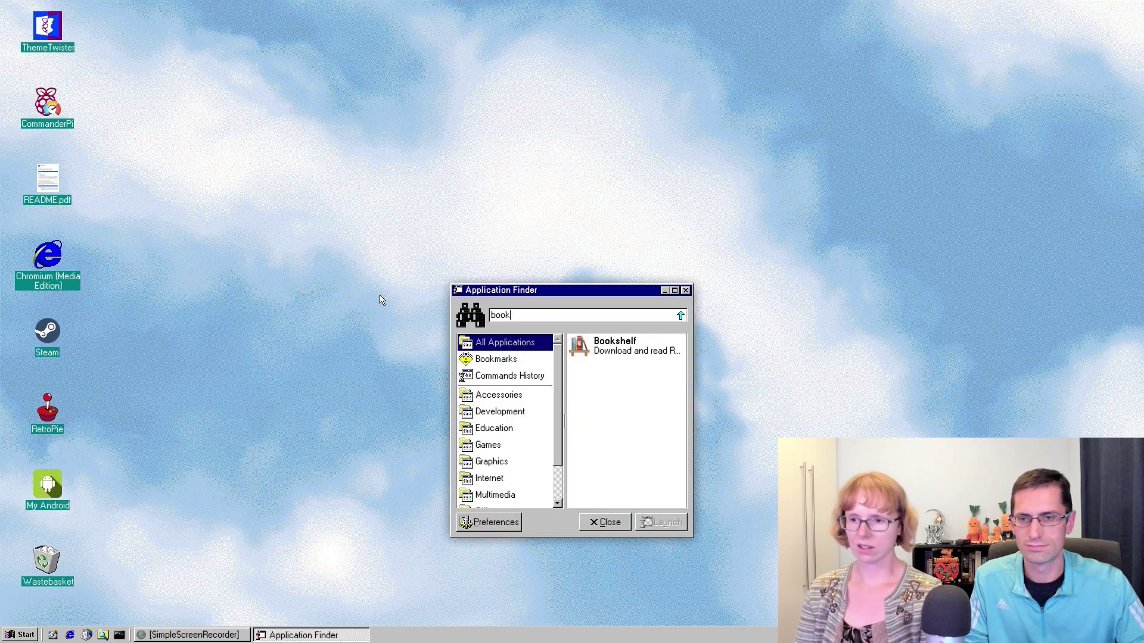
pyautogui.click(634, 354)
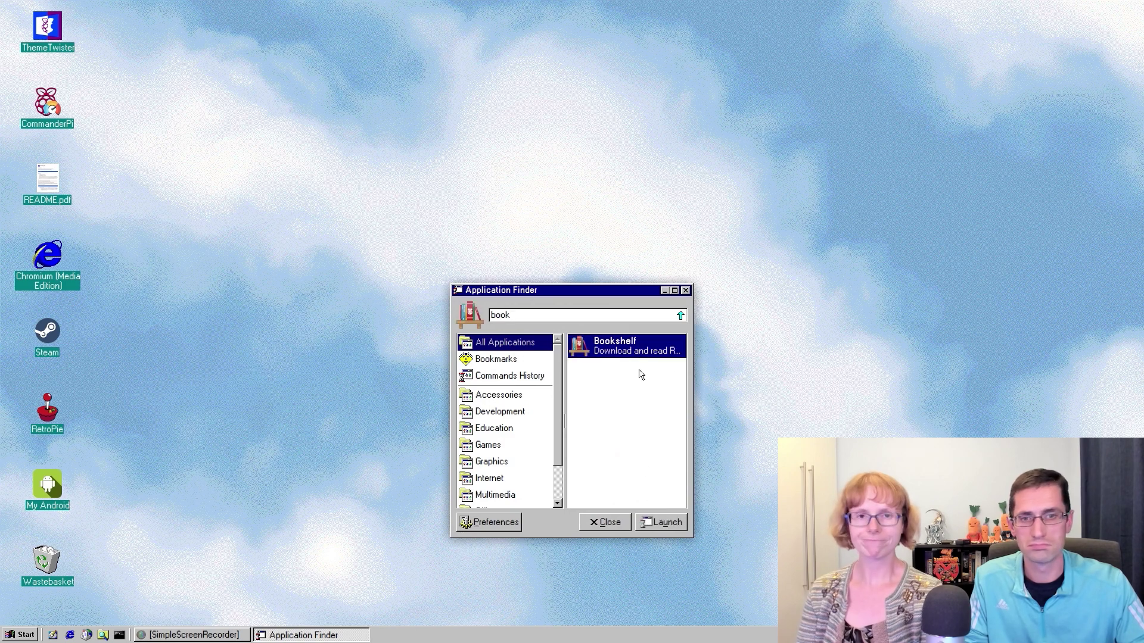
pyautogui.click(656, 520)
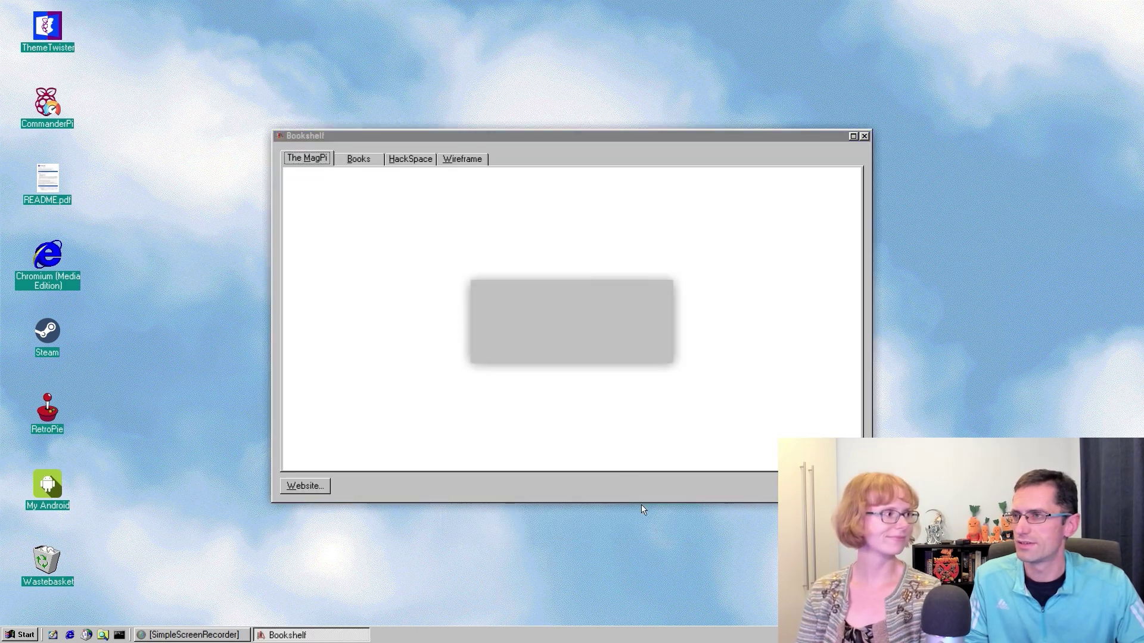
# Look at the Books list, then scroll through The MagPi issues
pyautogui.click(353, 160)
pyautogui.click(317, 164)
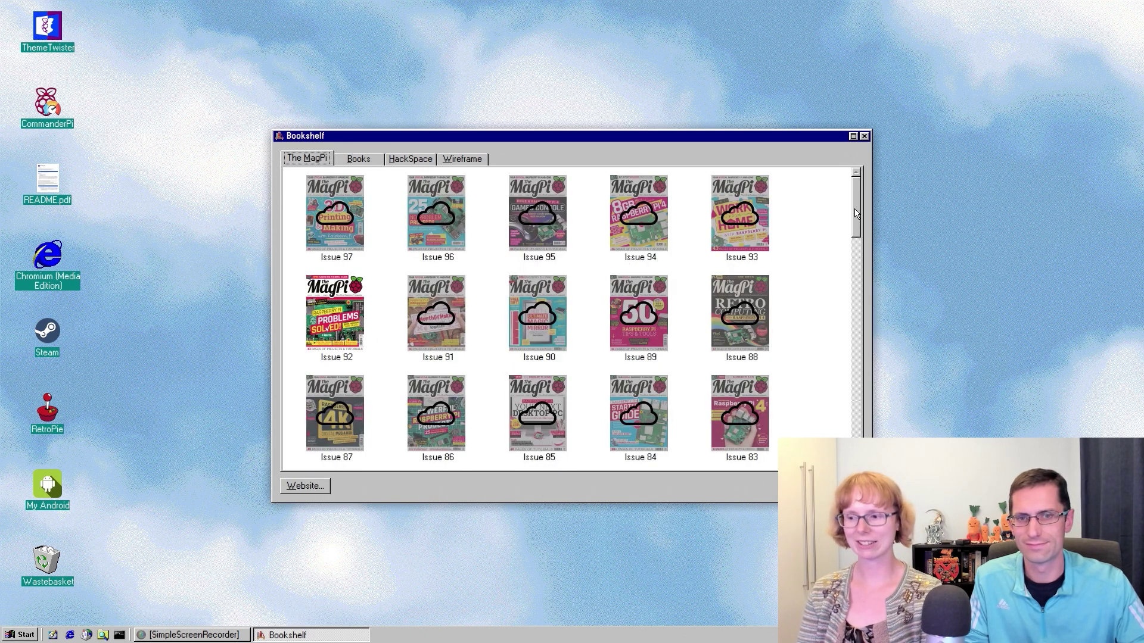
pyautogui.scroll(-1, 855, 225)
pyautogui.scroll(-3, 856, 225)
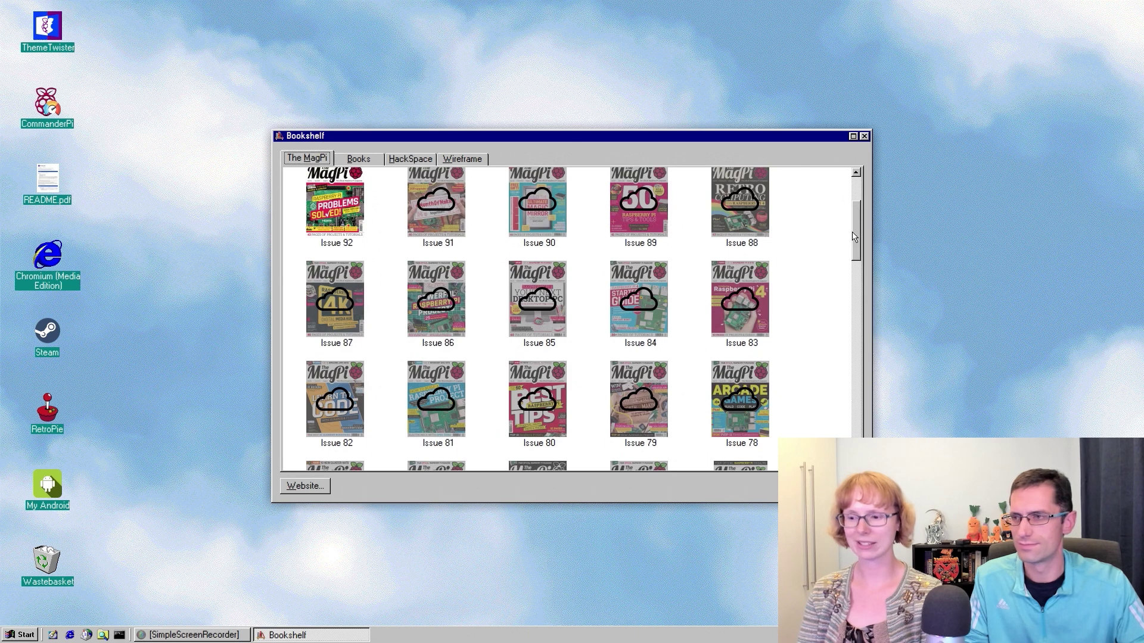